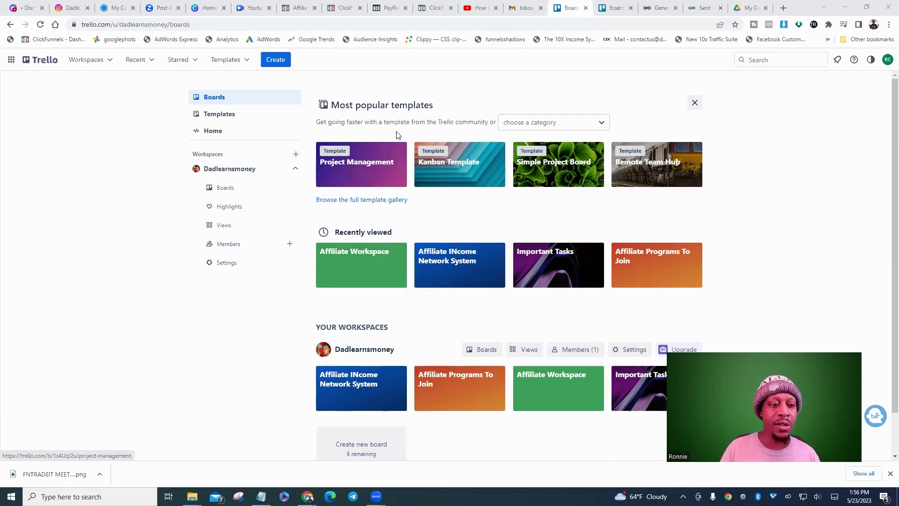
Open the boards page of the Dadlearnsmoney workspace.
{"action": "left_click", "coordinate": [229, 118]}
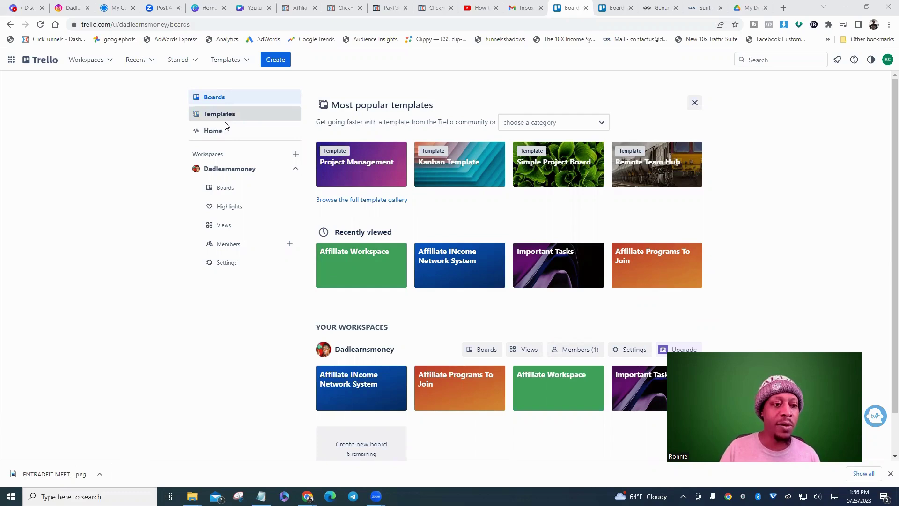
{"action": "left_click", "coordinate": [241, 132]}
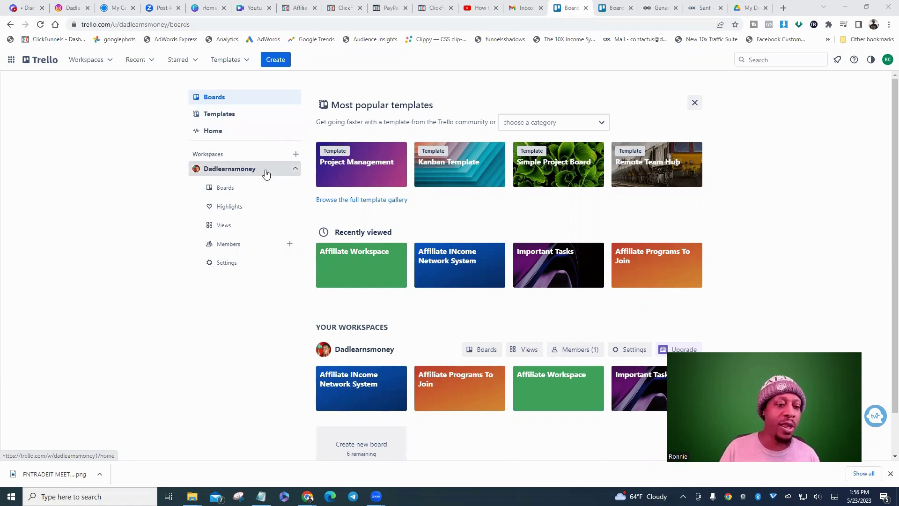
{"action": "left_click", "coordinate": [282, 188]}
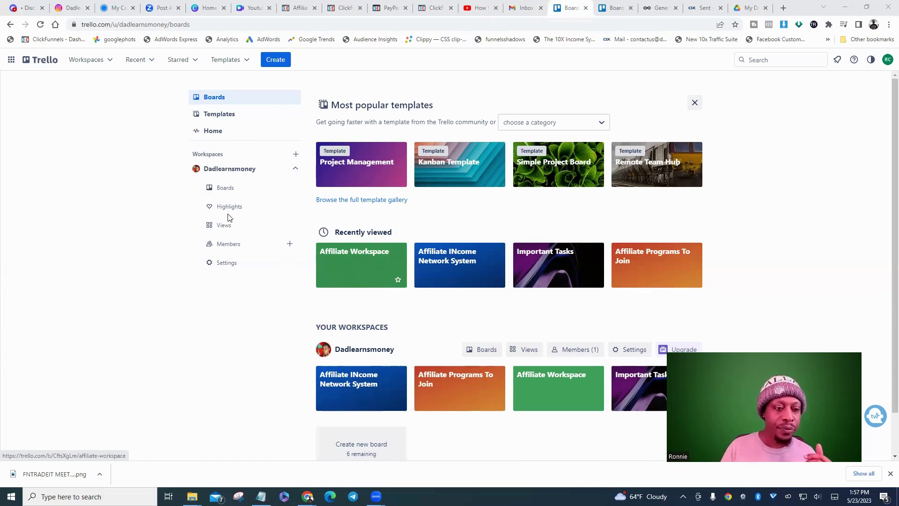
{"action": "left_click", "coordinate": [242, 188]}
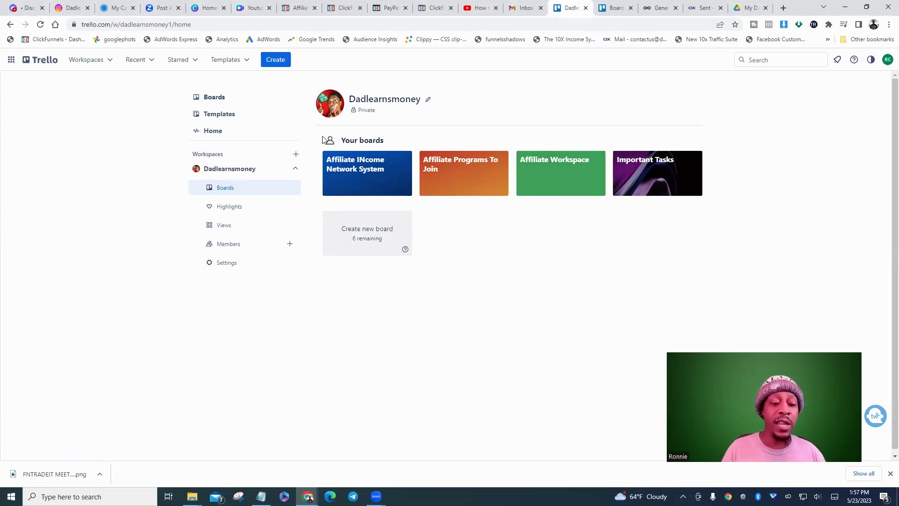
{"action": "left_click", "coordinate": [373, 236]}
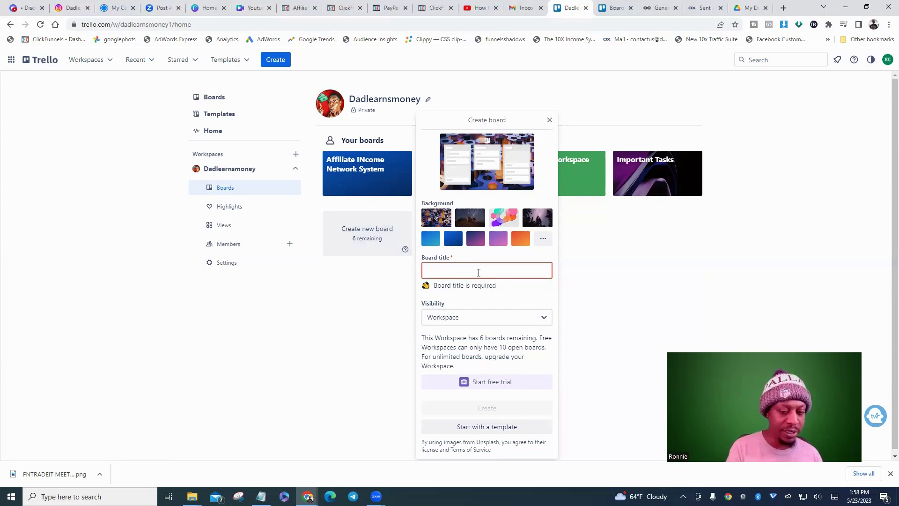
{"action": "type", "text": "Test "}
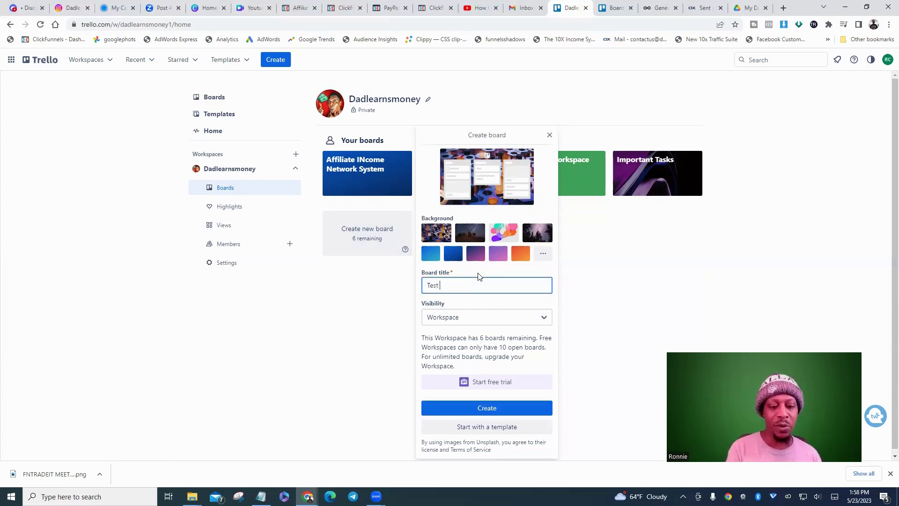
{"action": "type", "text": "board"}
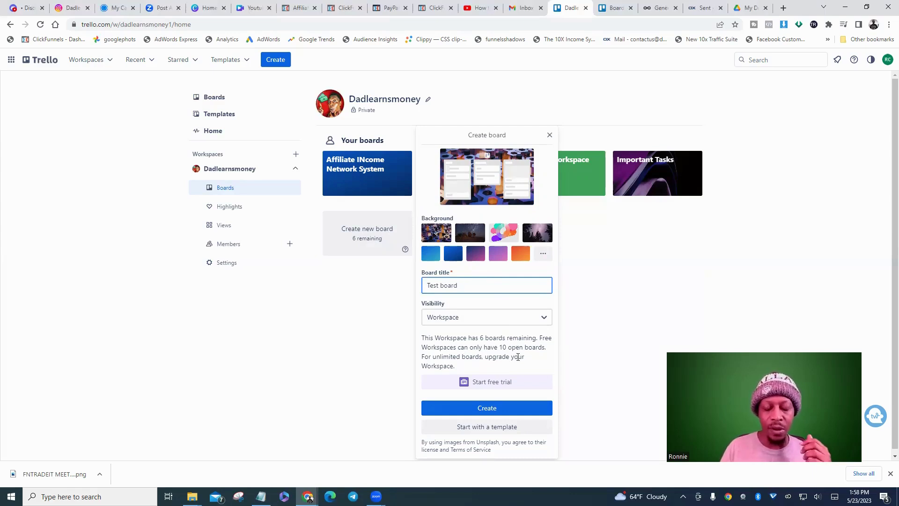
{"action": "left_click", "coordinate": [539, 320]}
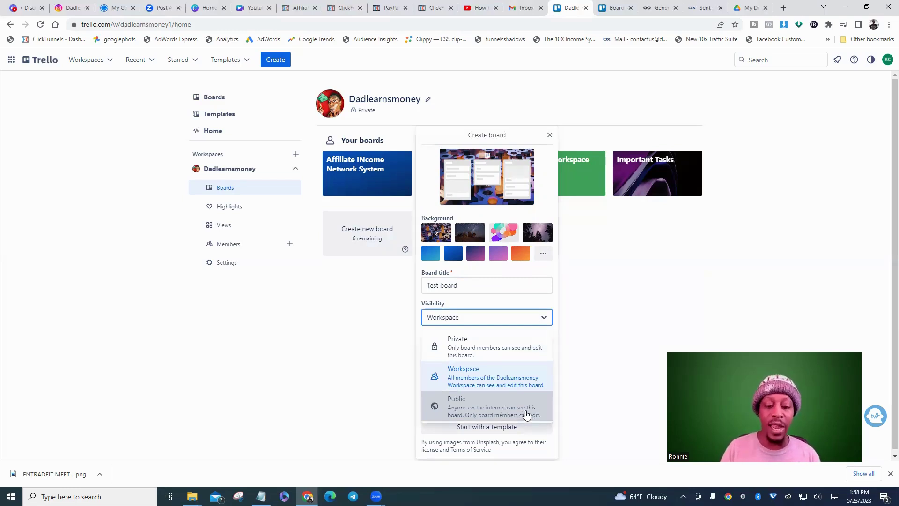
{"action": "key", "text": "Escape"}
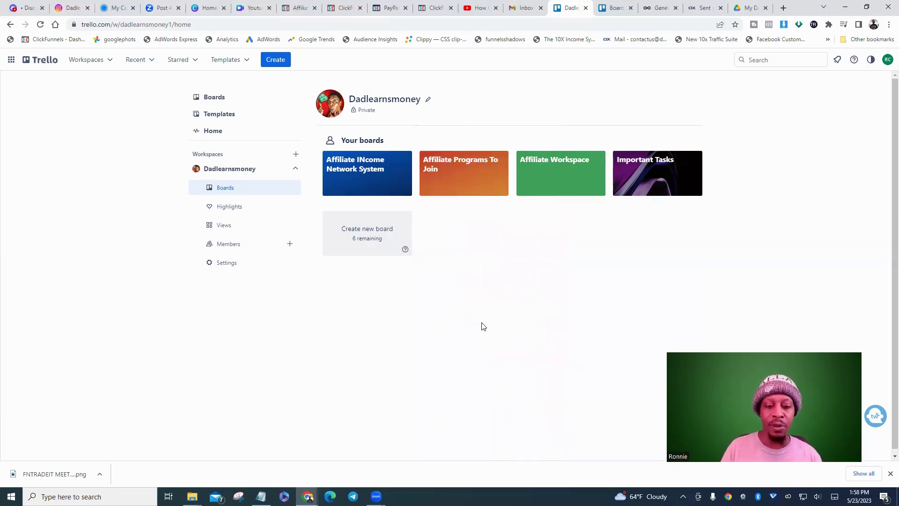
Create a new board titled "Test board" with Workspace visibility.
{"action": "left_click", "coordinate": [385, 227]}
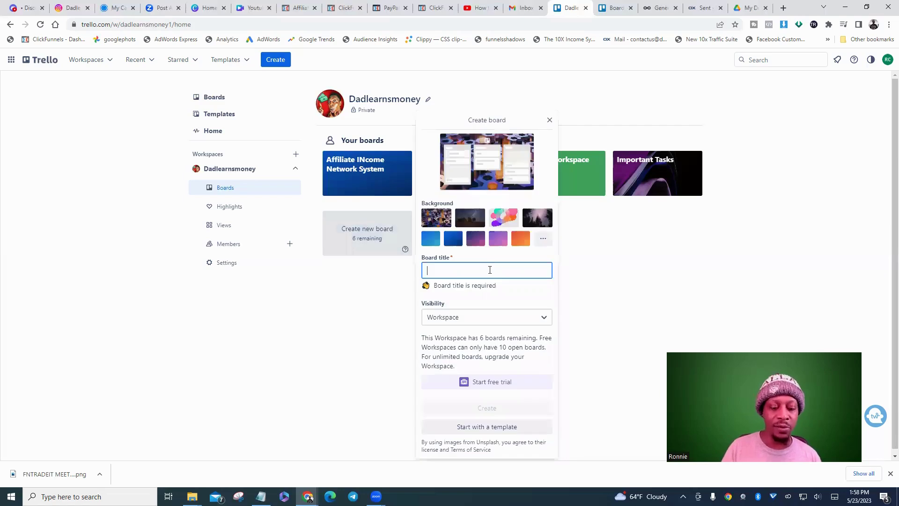
{"action": "type", "text": "Test board"}
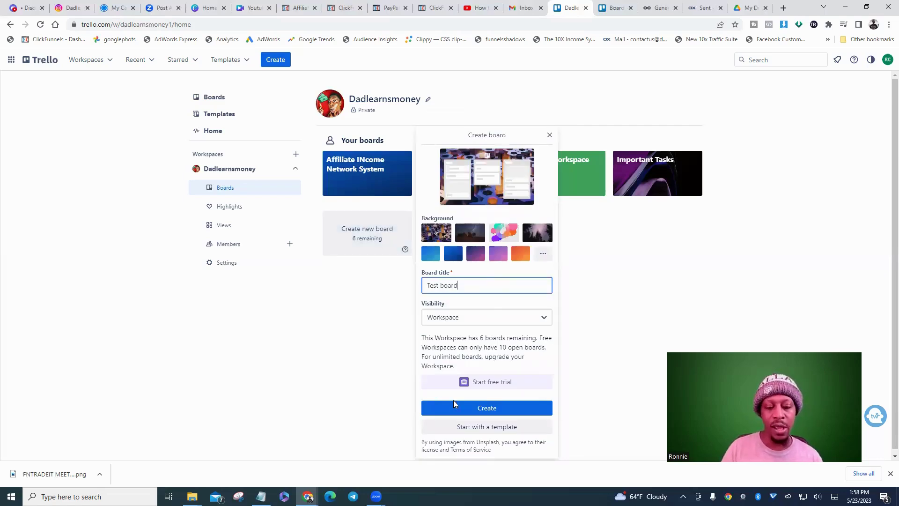
{"action": "left_click", "coordinate": [508, 411]}
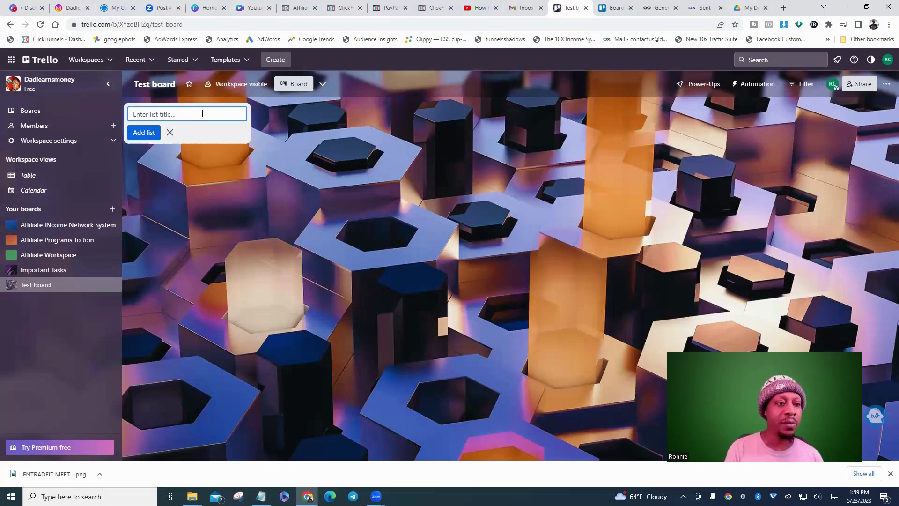
Add a first list titled "Create Funnel" to the new board.
{"action": "type", "text": "Cre"}
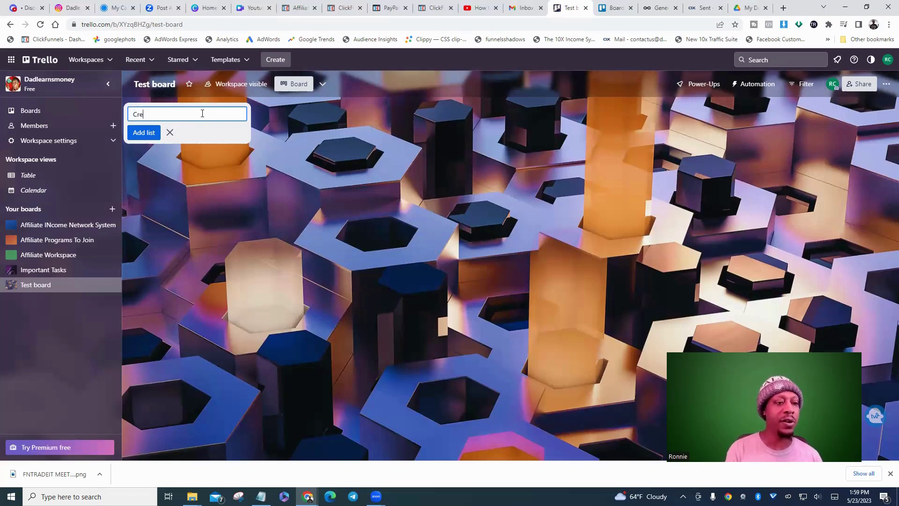
{"action": "type", "text": "ate Funnel"}
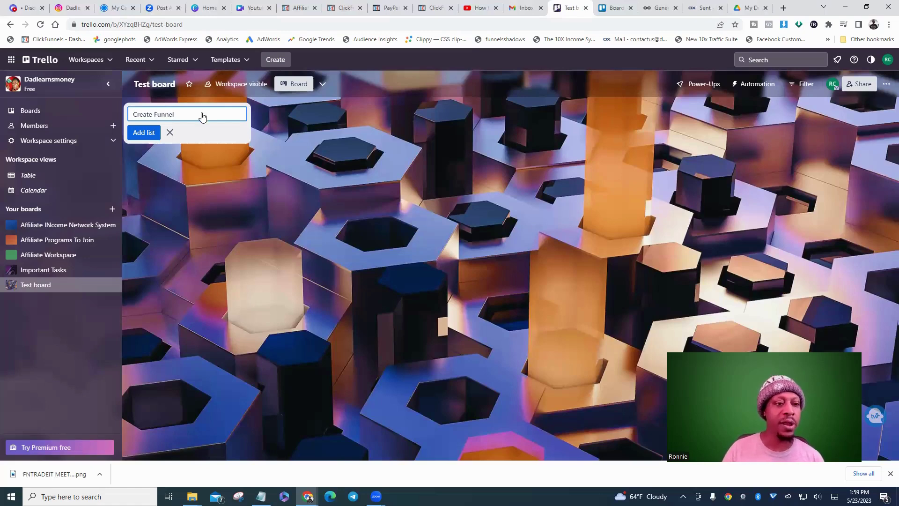
{"action": "key", "text": "Return"}
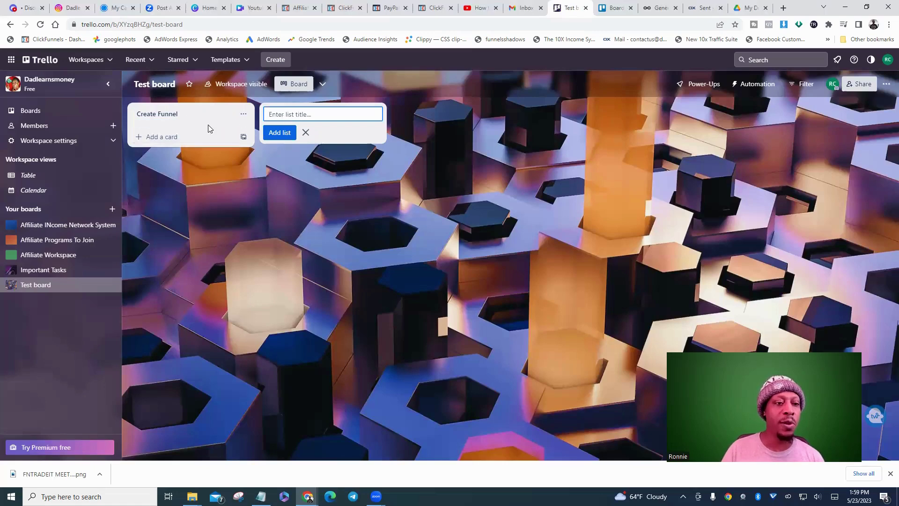
Rename the "Create Funnel" list to "To Do".
{"action": "left_click", "coordinate": [242, 117]}
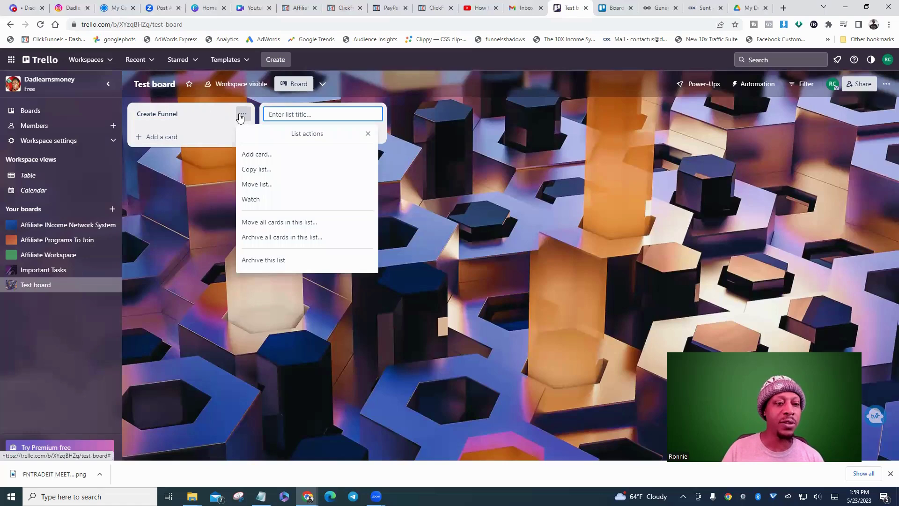
{"action": "left_click", "coordinate": [179, 115]}
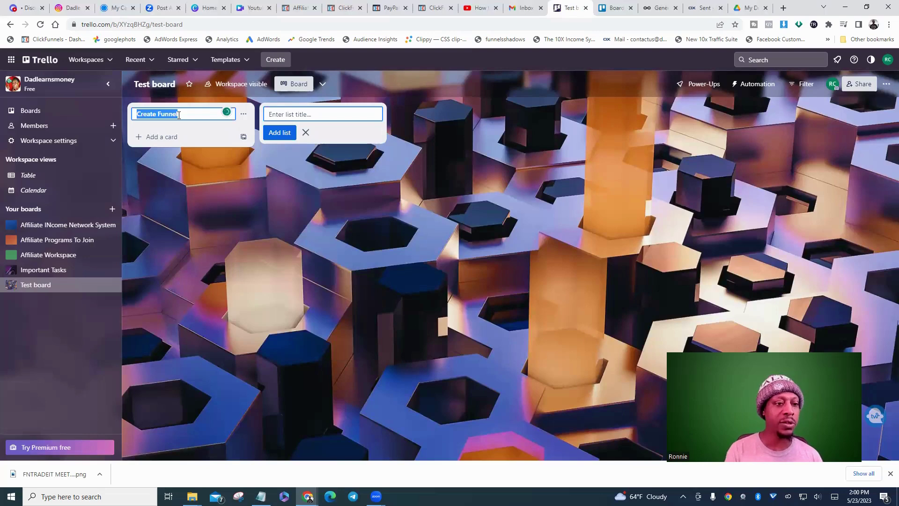
{"action": "type", "text": "To Do"}
{"action": "key", "text": "Return"}
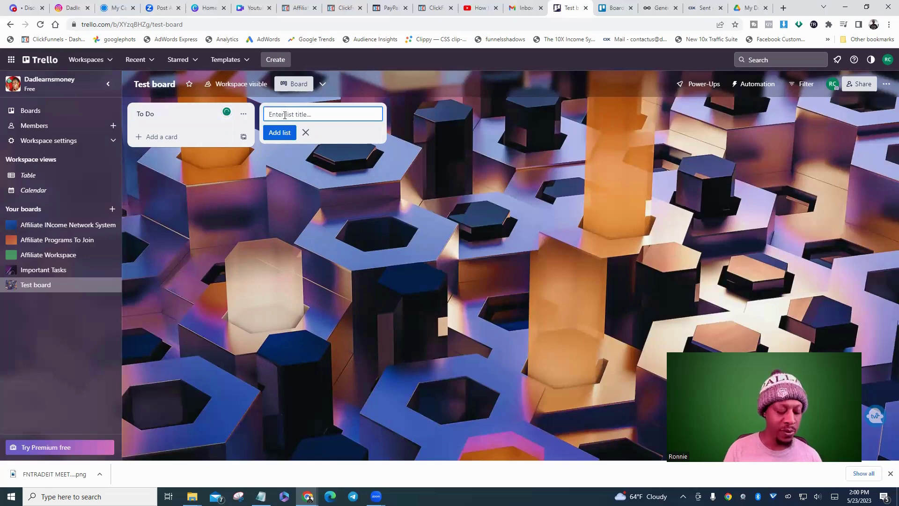
Add two more lists titled "Doing" and "Done" after the To Do list, and end list entry.
{"action": "type", "text": "Doing"}
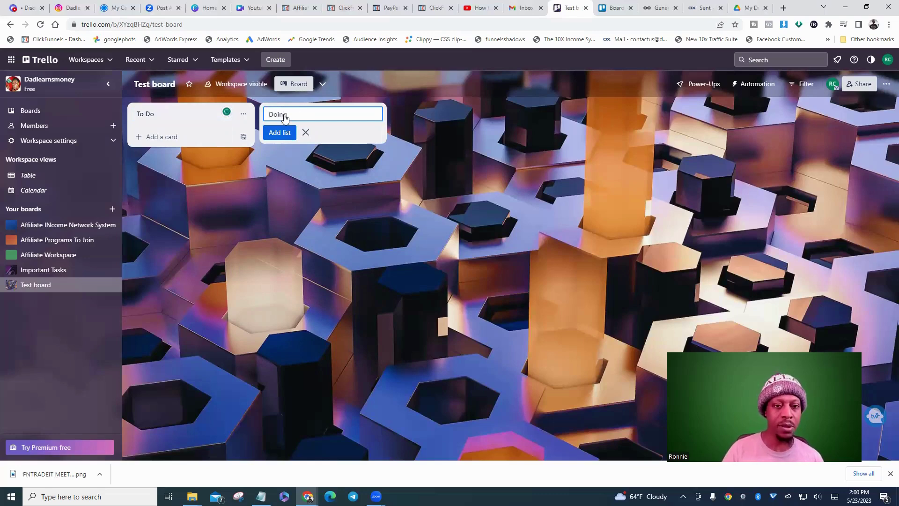
{"action": "key", "text": "Return"}
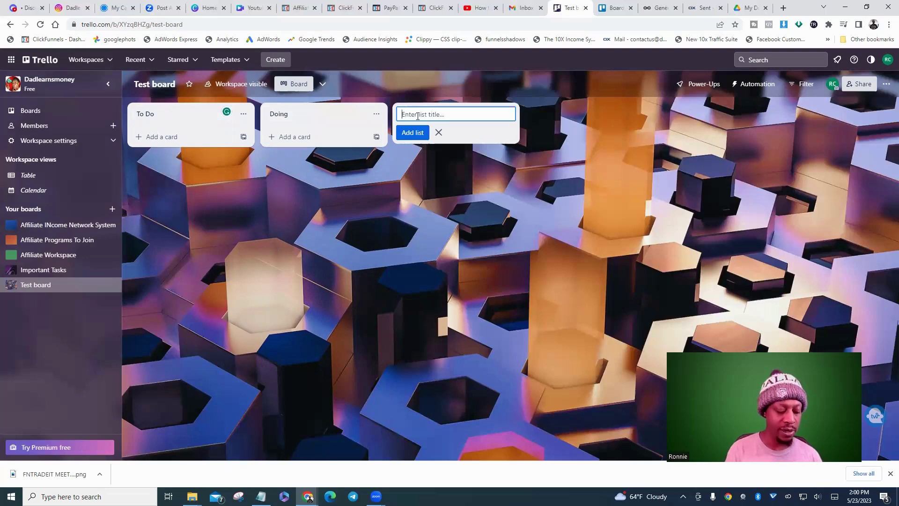
{"action": "type", "text": "Done"}
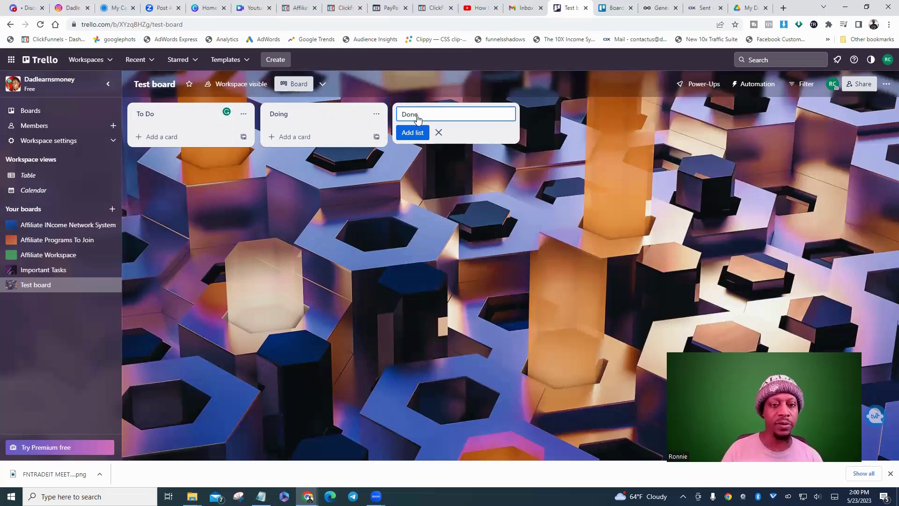
{"action": "key", "text": "Return"}
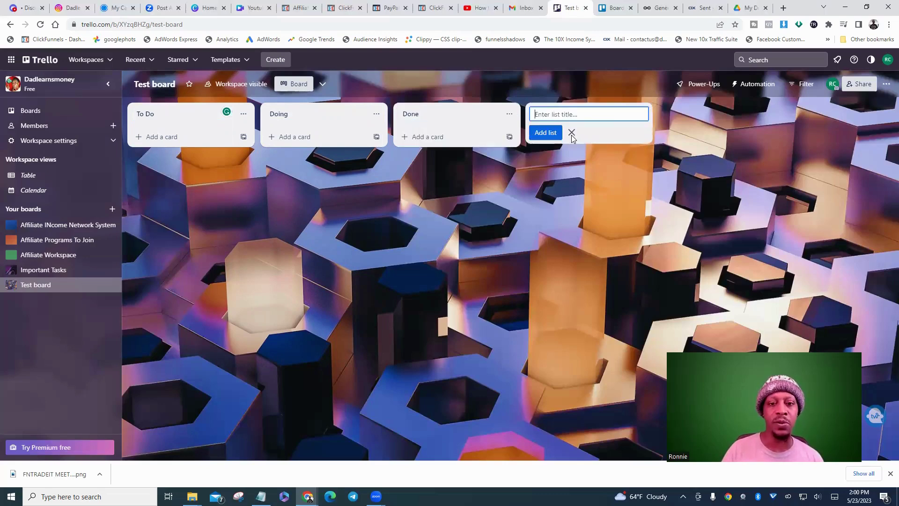
{"action": "left_click", "coordinate": [571, 134]}
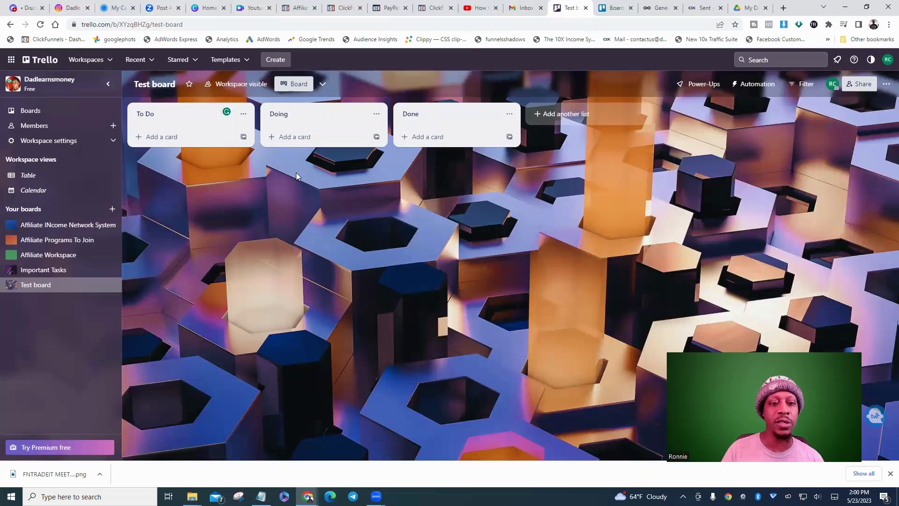
Add a card titled "Create funnel" to the To Do list.
{"action": "left_click", "coordinate": [158, 138]}
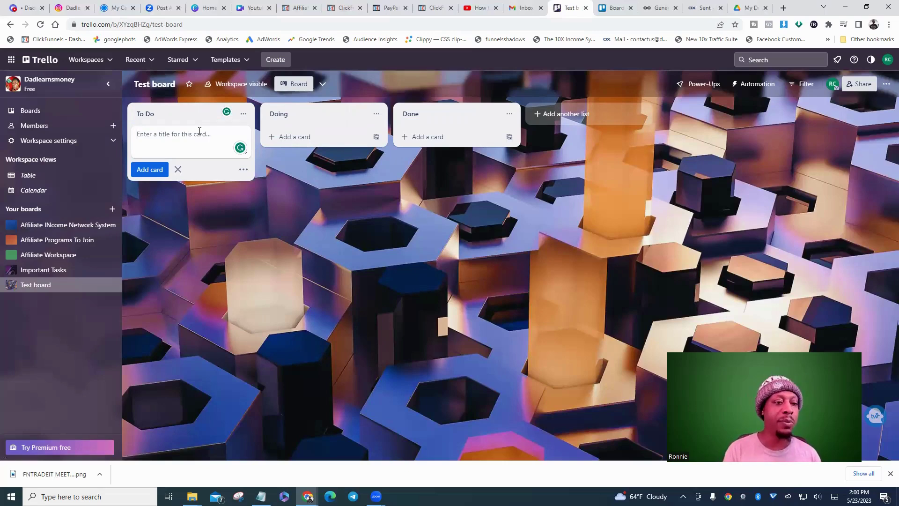
{"action": "type", "text": "Create fulnnel"}
{"action": "key", "text": "BackSpace"}
{"action": "key", "text": "BackSpace"}
{"action": "key", "text": "BackSpace"}
{"action": "key", "text": "BackSpace"}
{"action": "type", "text": "eel"}
{"action": "key", "text": "BackSpace"}
{"action": "key", "text": "BackSpace"}
{"action": "key", "text": "BackSpace"}
{"action": "type", "text": "nel"}
{"action": "key", "text": "Return"}
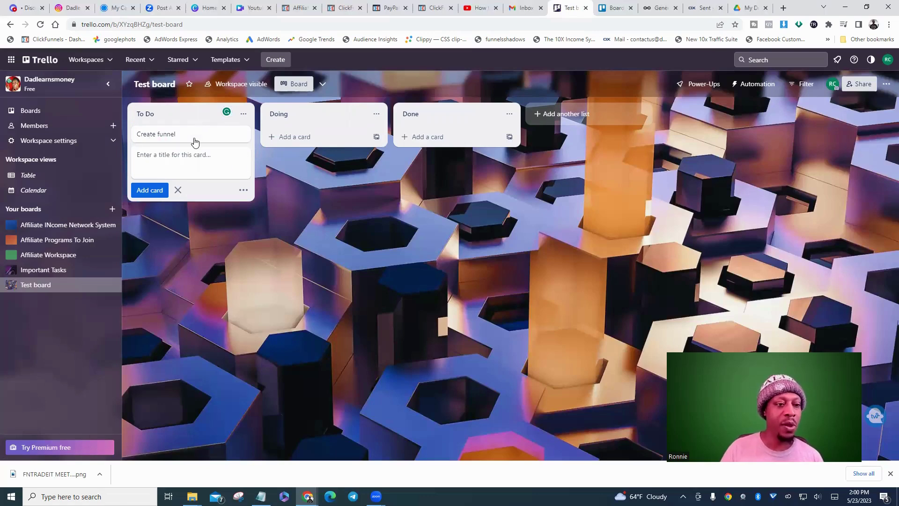
Add the cards "Optimize funnel" and "Integrate funnel" below the first card in the To Do list.
{"action": "left_click", "coordinate": [175, 155]}
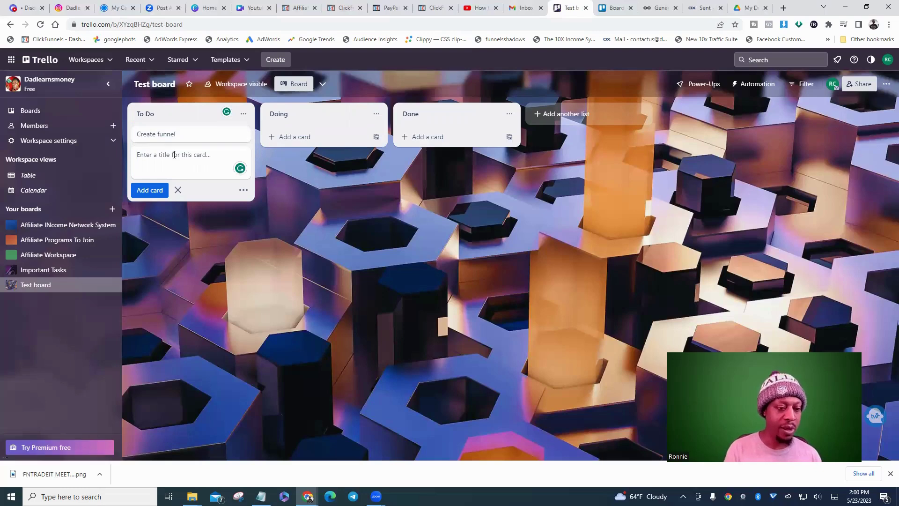
{"action": "type", "text": "Optimize funnel"}
{"action": "key", "text": "Return"}
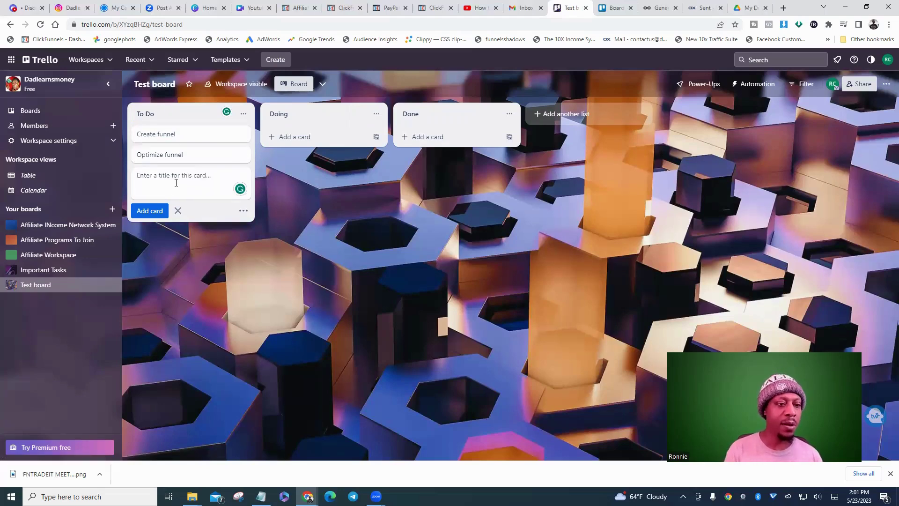
{"action": "type", "text": "Integrate funne"}
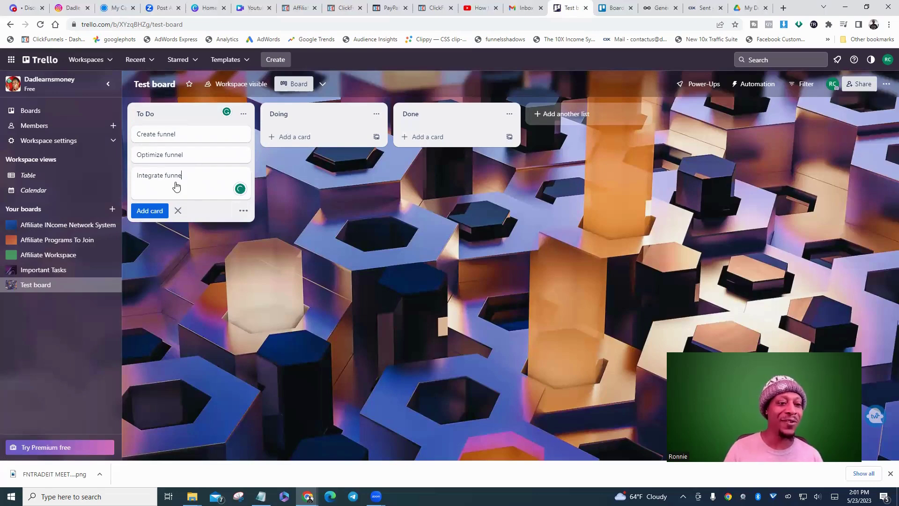
{"action": "type", "text": "l"}
{"action": "key", "text": "Return"}
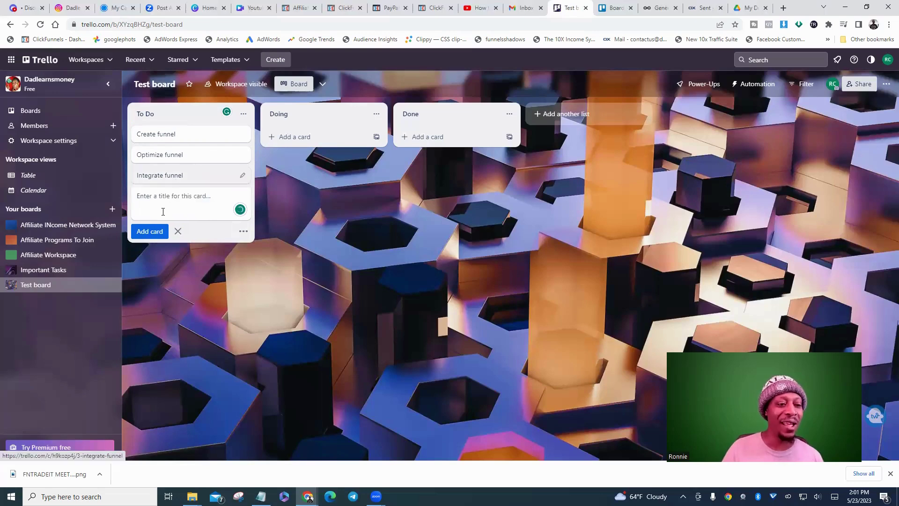
Add a fourth card titled "Promote funnel" to the To Do list.
{"action": "type", "text": "Perom"}
{"action": "key", "text": "BackSpace"}
{"action": "key", "text": "BackSpace"}
{"action": "key", "text": "BackSpace"}
{"action": "key", "text": "BackSpace"}
{"action": "type", "text": "romote funnel"}
{"action": "key", "text": "Return"}
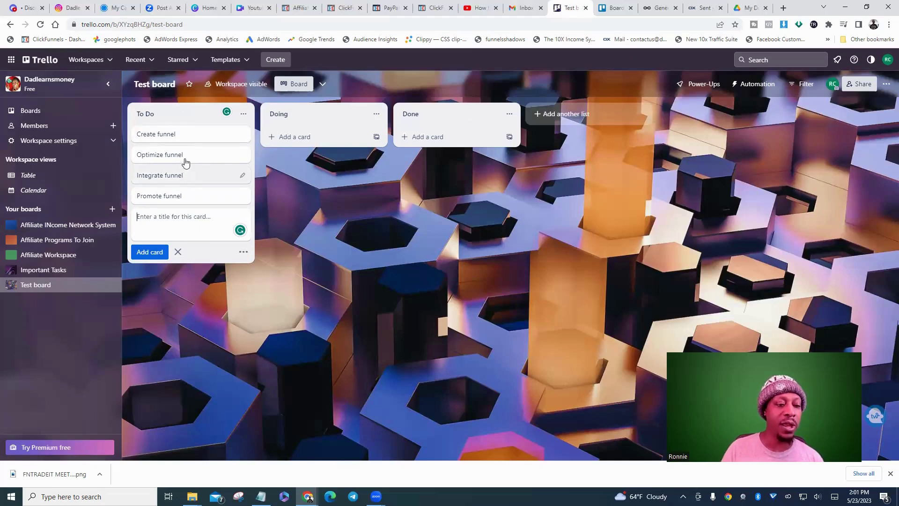
Give the "Create funnel" card the description "We will be using clickfunnels to create sales funnels." and save it.
{"action": "left_click", "coordinate": [172, 139]}
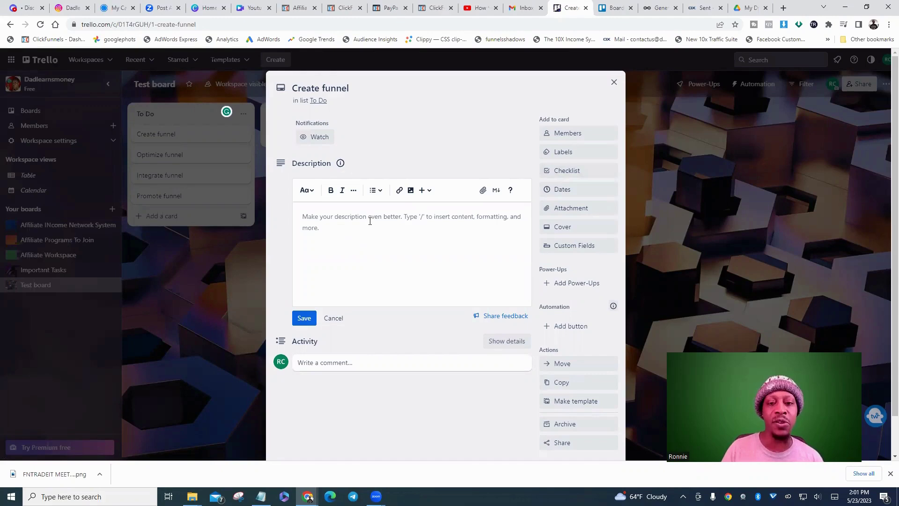
{"action": "left_click", "coordinate": [341, 225]}
{"action": "type", "text": "We will be using clickfunnels to"}
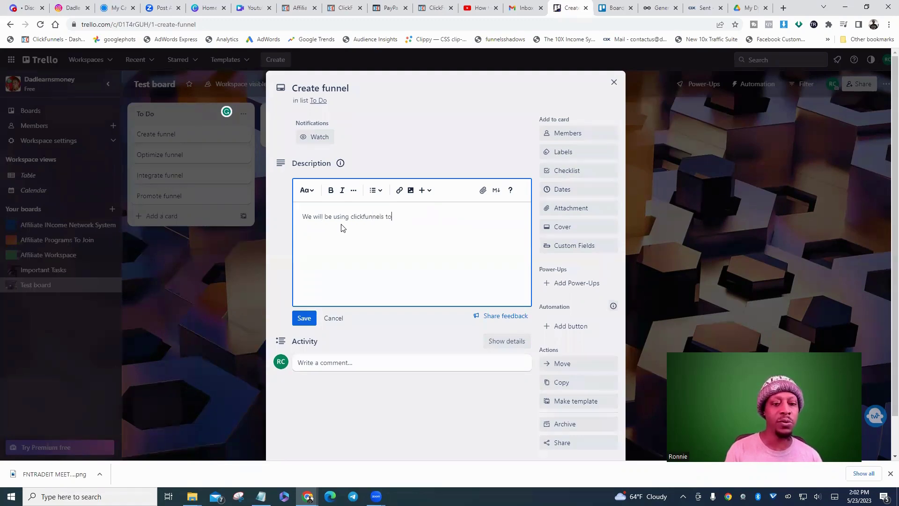
{"action": "type", "text": " create"}
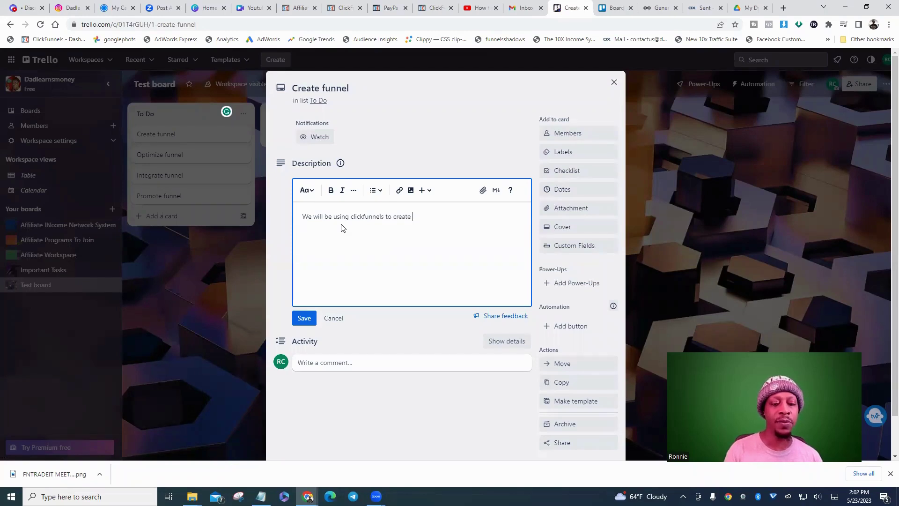
{"action": "type", "text": " sales funnels."}
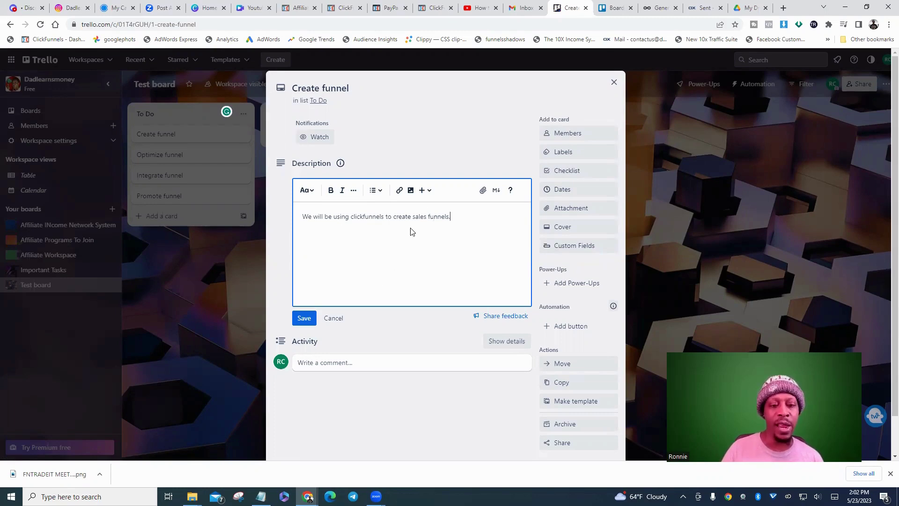
{"action": "triple_click", "coordinate": [411, 218]}
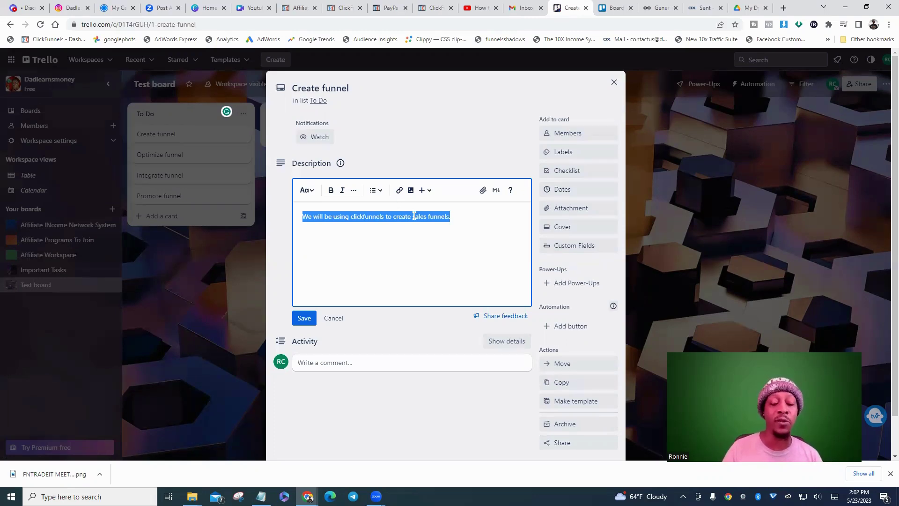
{"action": "left_click", "coordinate": [417, 255]}
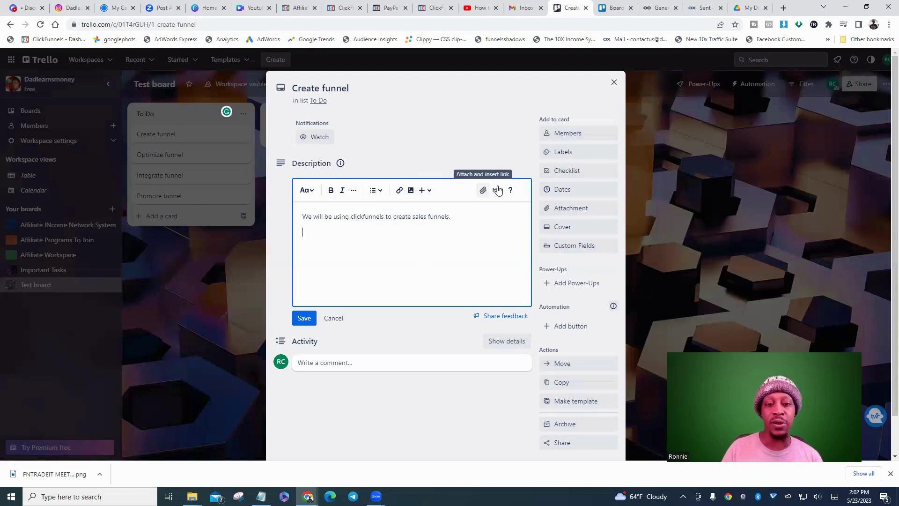
{"action": "left_click", "coordinate": [429, 191]}
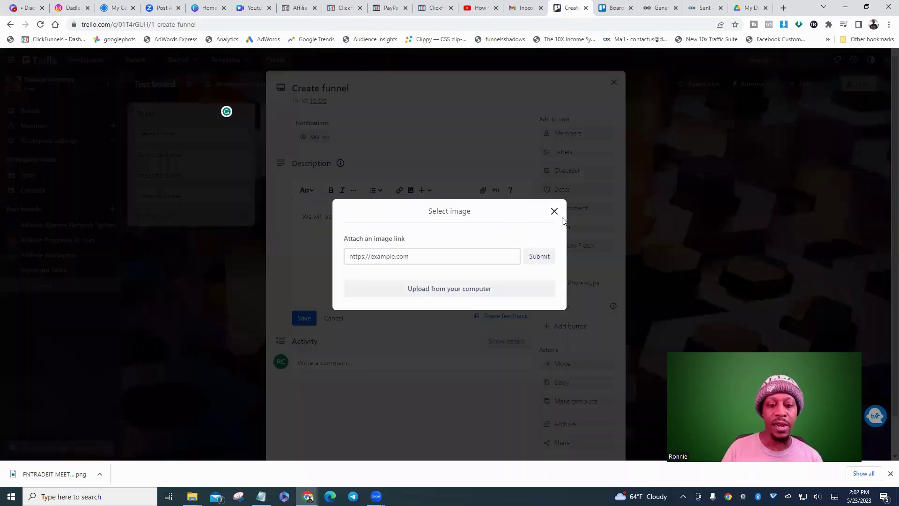
{"action": "left_click", "coordinate": [554, 212]}
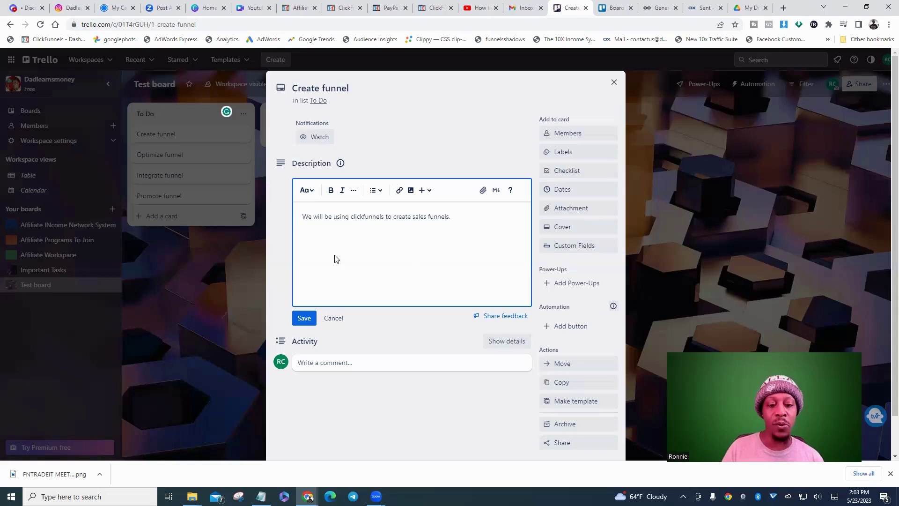
{"action": "left_click", "coordinate": [301, 318]}
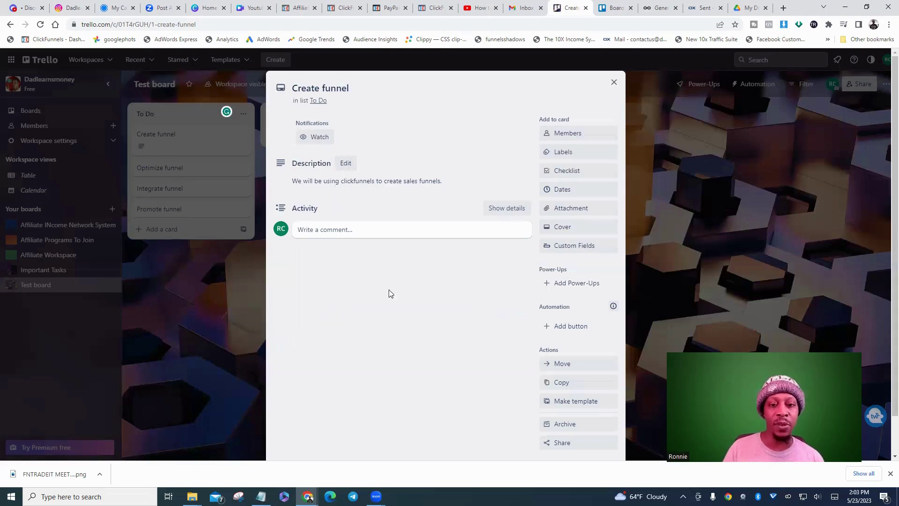
Check the card's member choices, and assign the green label to the "Create funnel" card.
{"action": "left_click", "coordinate": [579, 137]}
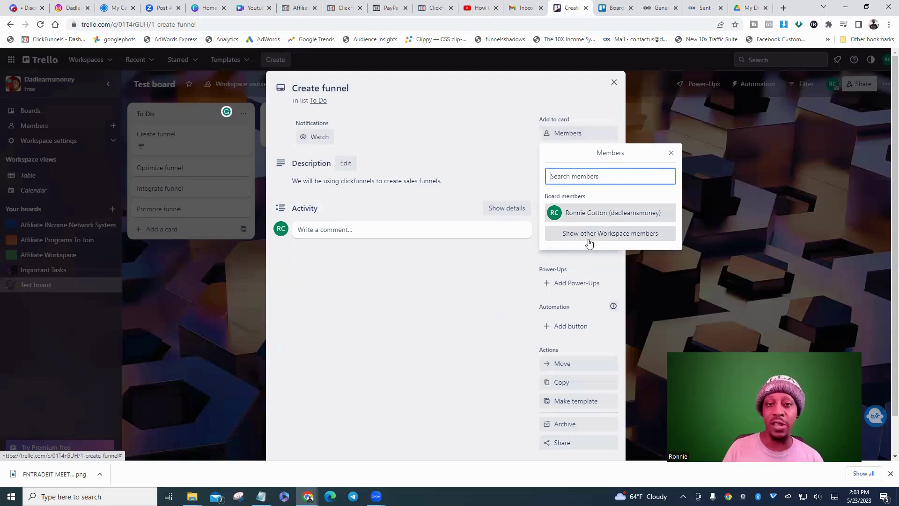
{"action": "left_click", "coordinate": [671, 154]}
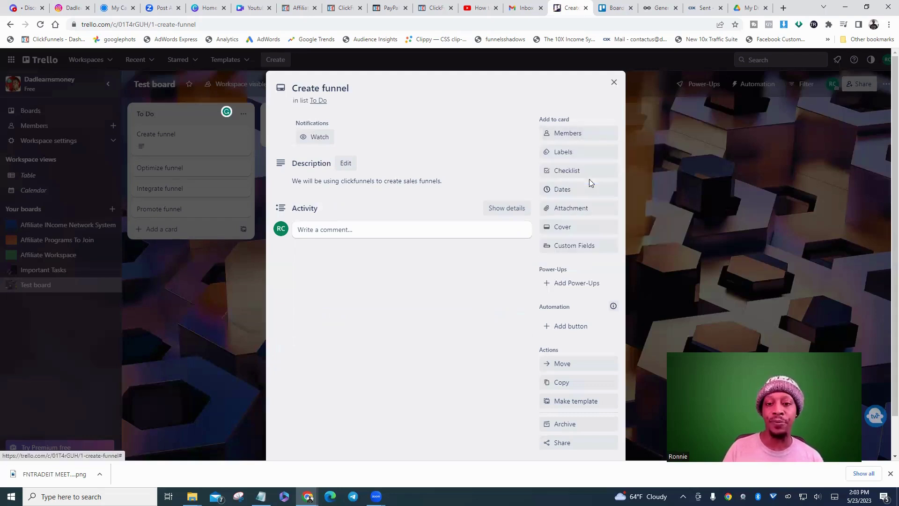
{"action": "left_click", "coordinate": [574, 154]}
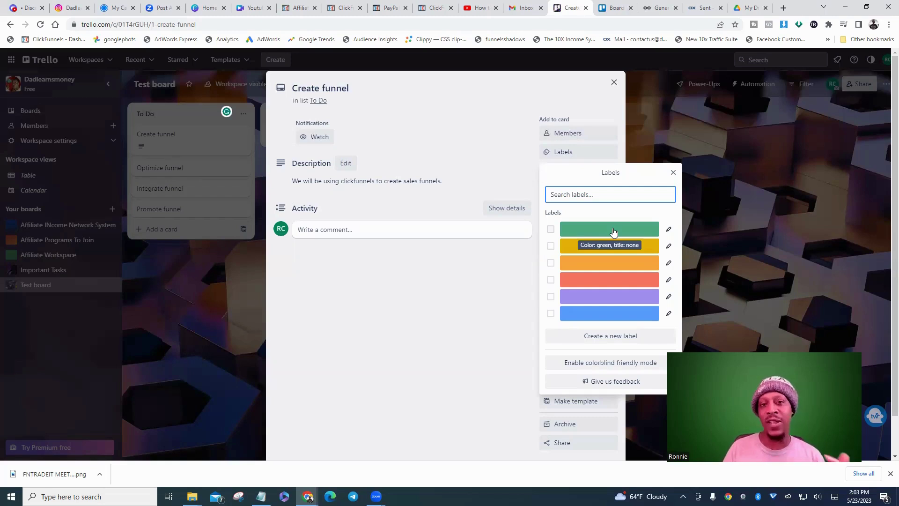
{"action": "left_click", "coordinate": [614, 231]}
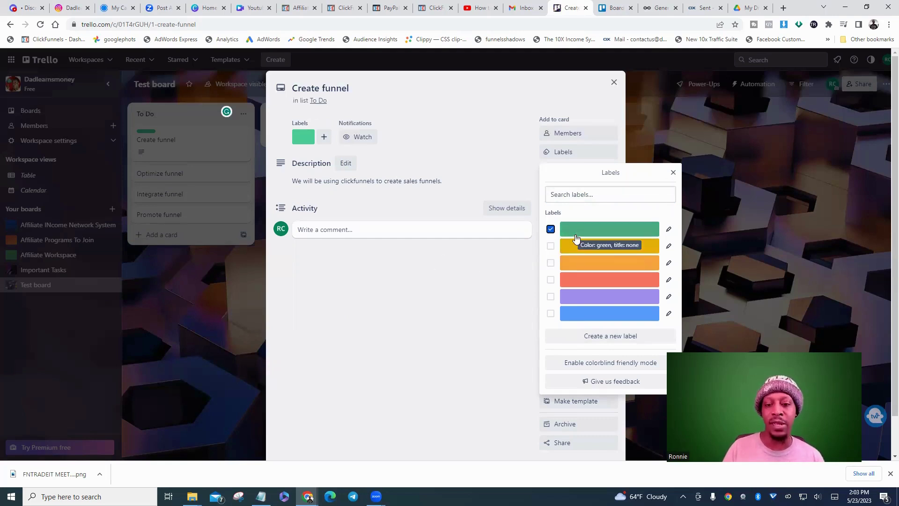
{"action": "left_click", "coordinate": [673, 173]}
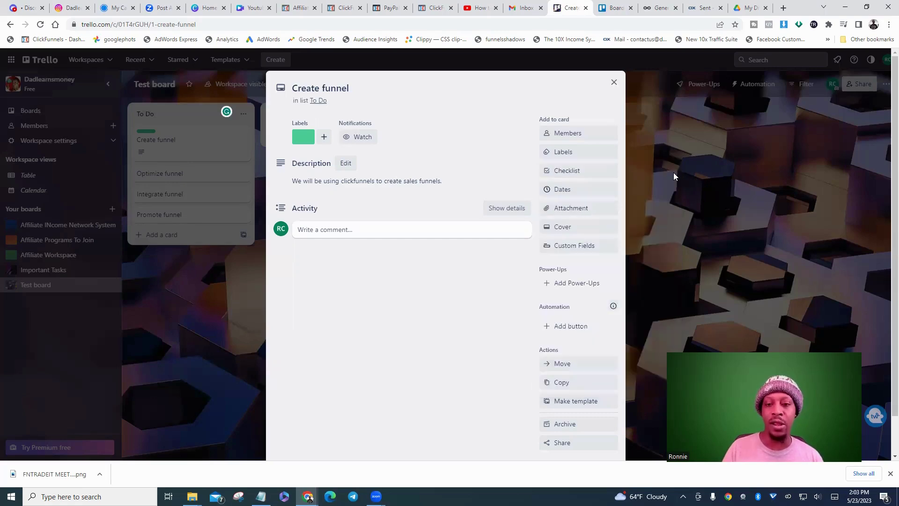
{"action": "left_click", "coordinate": [613, 83]}
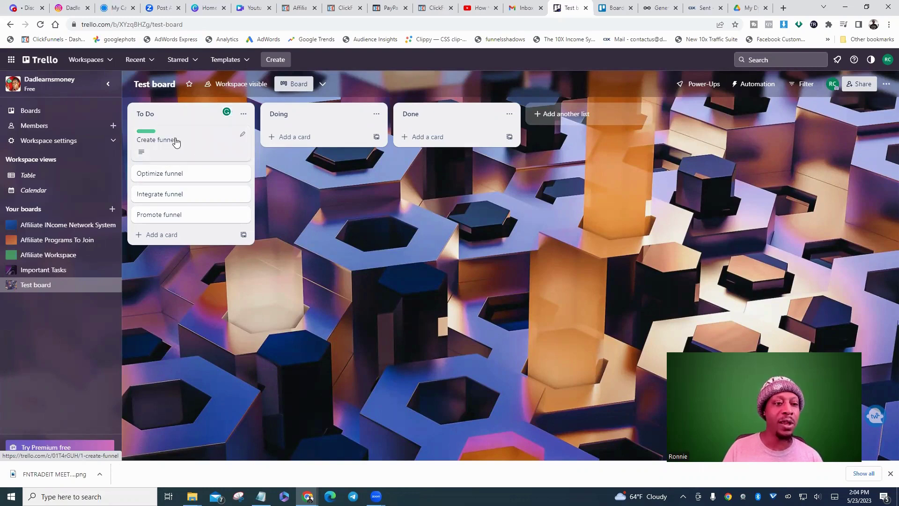
Add a checklist titled "go to clickfunnels" to the "Create funnel" card.
{"action": "left_click", "coordinate": [176, 142]}
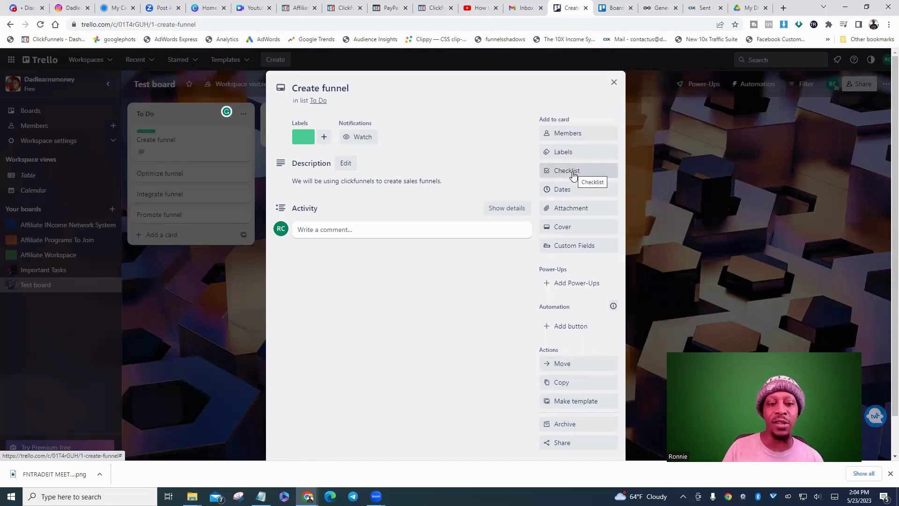
{"action": "left_click", "coordinate": [573, 175]}
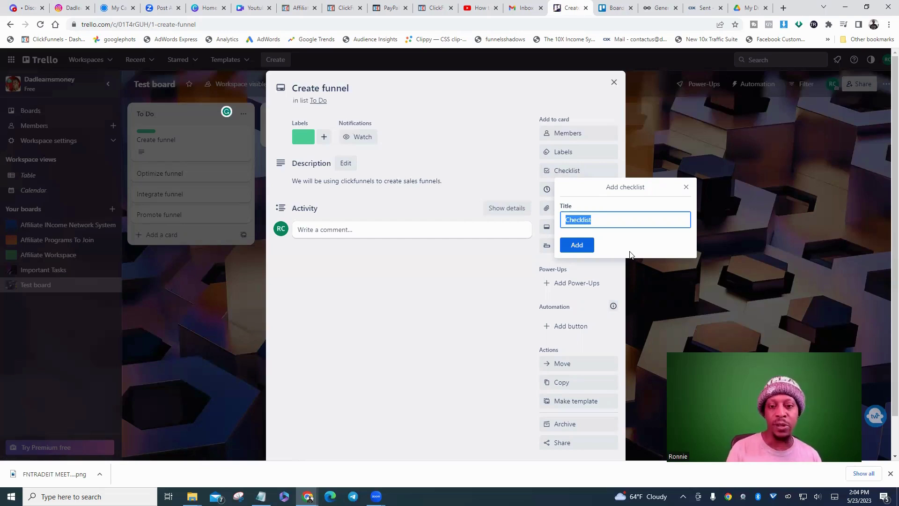
{"action": "type", "text": "got"}
{"action": "type", "text": " to clickfunnels"}
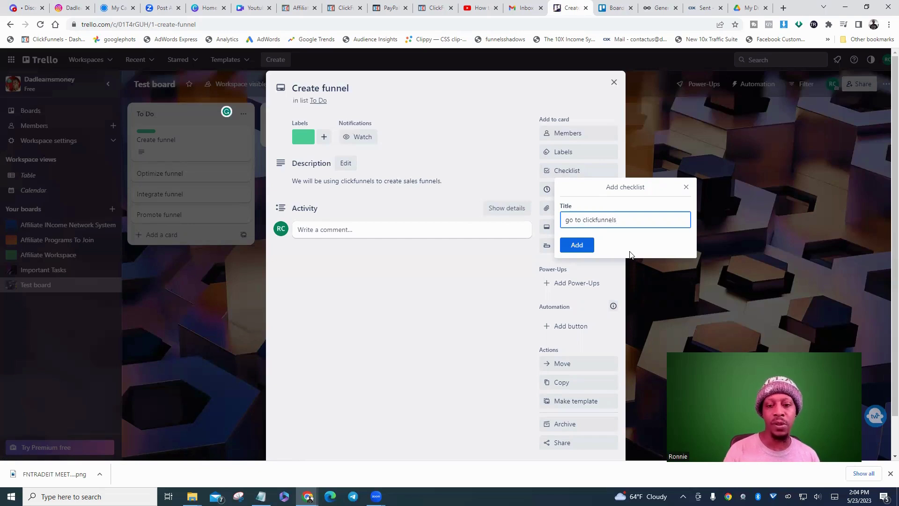
{"action": "key", "text": "Return"}
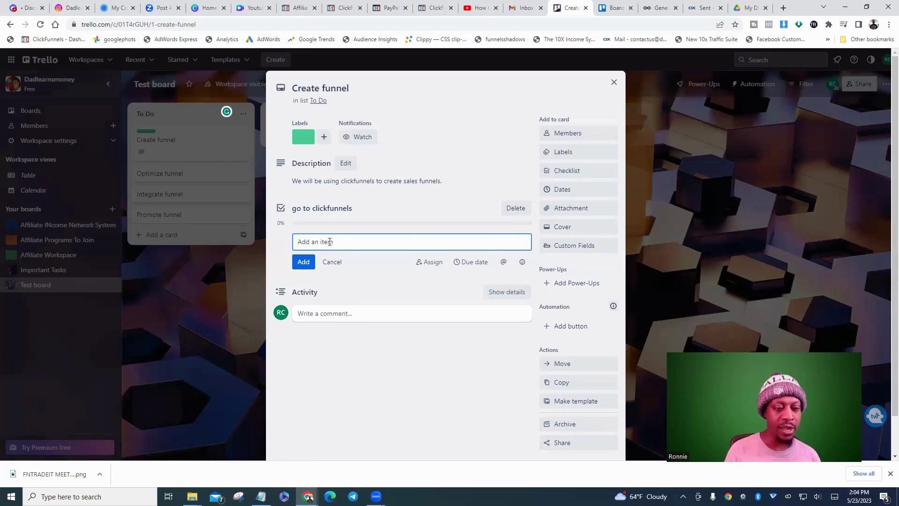
Add the item "create an account for clickfunnels" to the "go to clickfunnels" checklist.
{"action": "type", "text": "create an"}
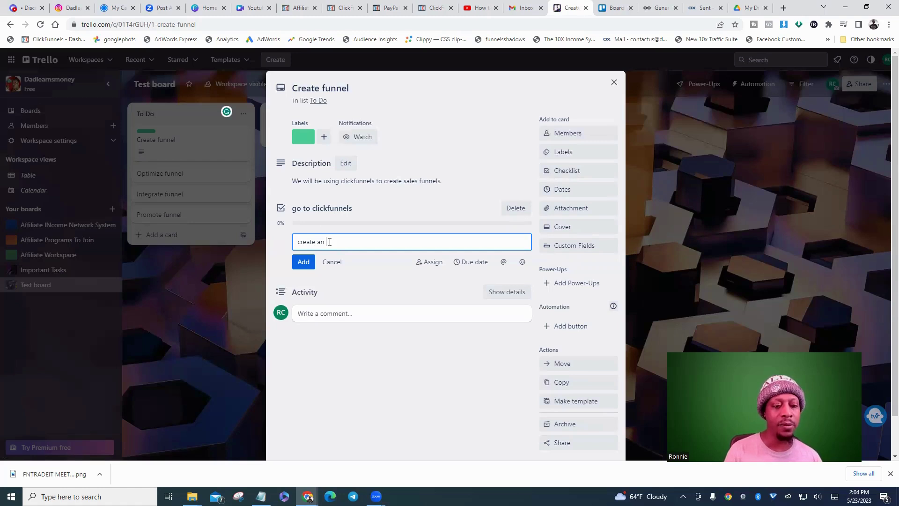
{"action": "type", "text": " acco"}
{"action": "type", "text": "n"}
{"action": "type", "text": "nt "}
{"action": "type", "text": "for"}
{"action": "type", "text": " clickf"}
{"action": "type", "text": "unnel"}
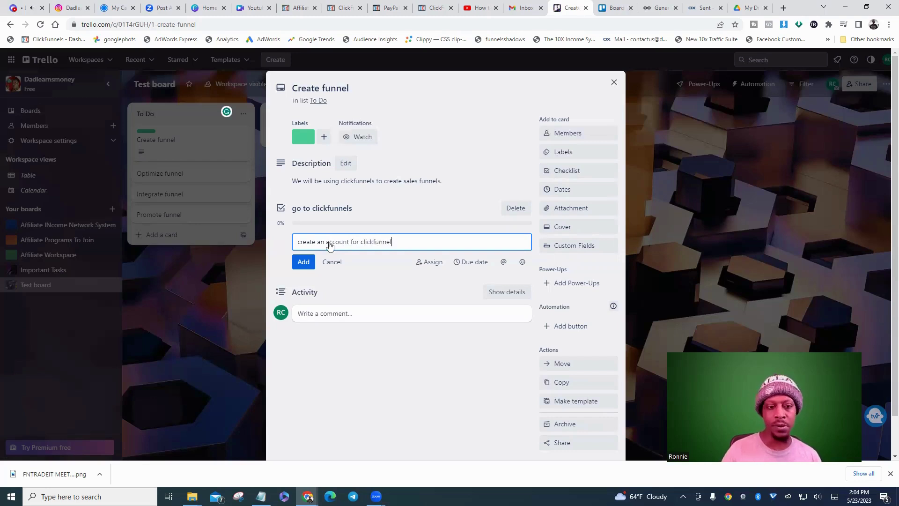
{"action": "type", "text": "s"}
{"action": "key", "text": "Return"}
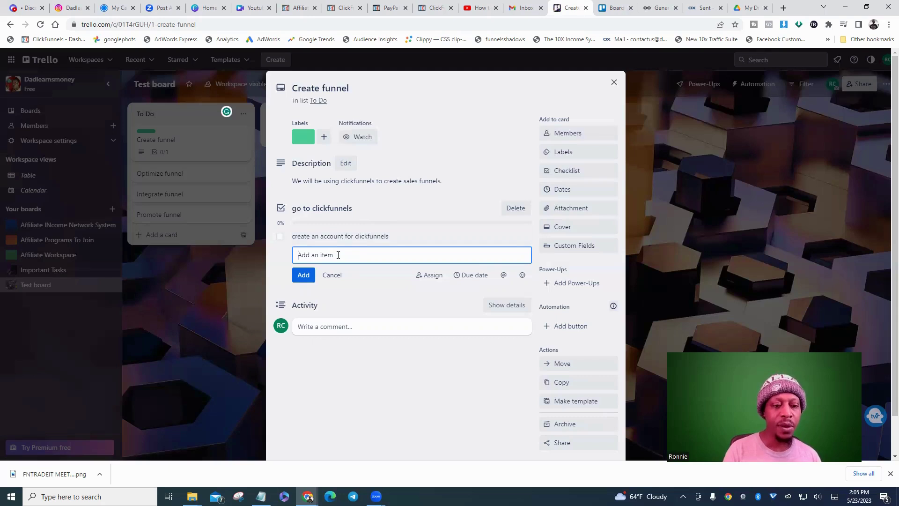
Add a second checklist item, "get sales copy for funnel", to the "go to clickfunnels" checklist.
{"action": "type", "text": "gett"}
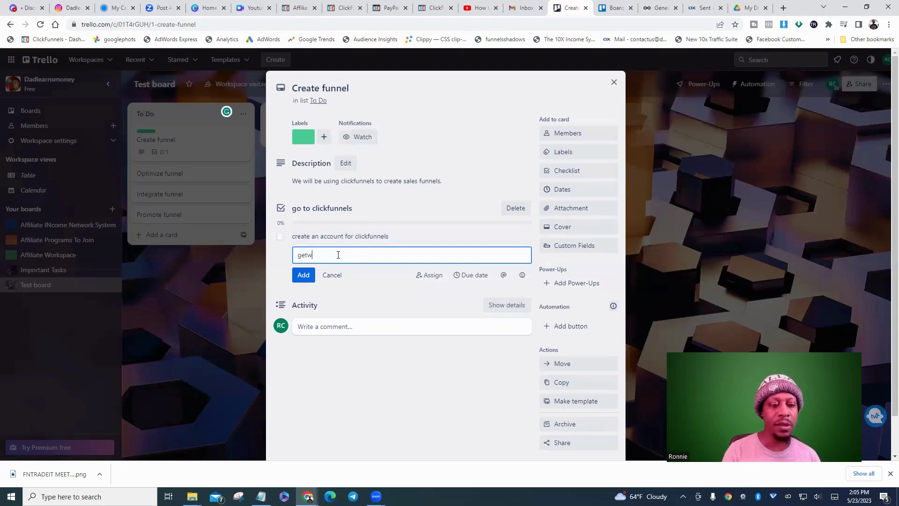
{"action": "key", "text": "BackSpace"}
{"action": "key", "text": "BackSpace"}
{"action": "type", "text": "t sales copy for"}
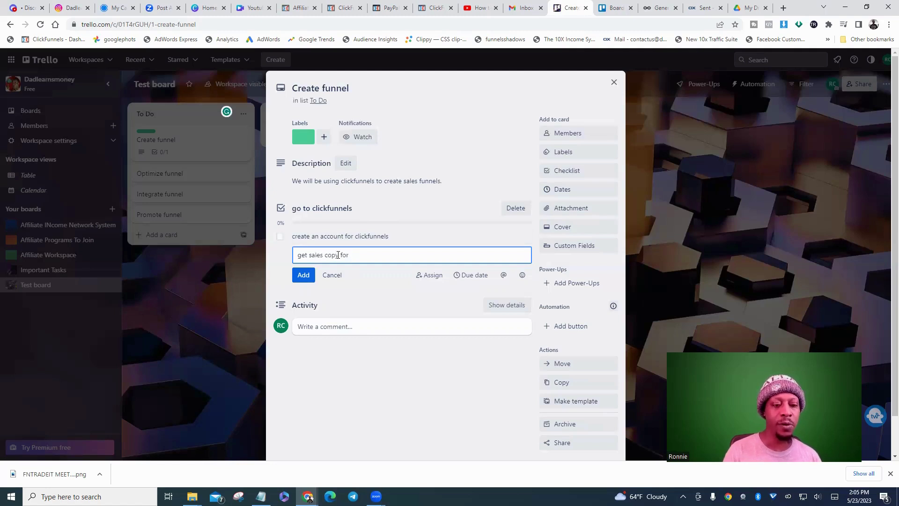
{"action": "type", "text": " funnel"}
{"action": "key", "text": "Return"}
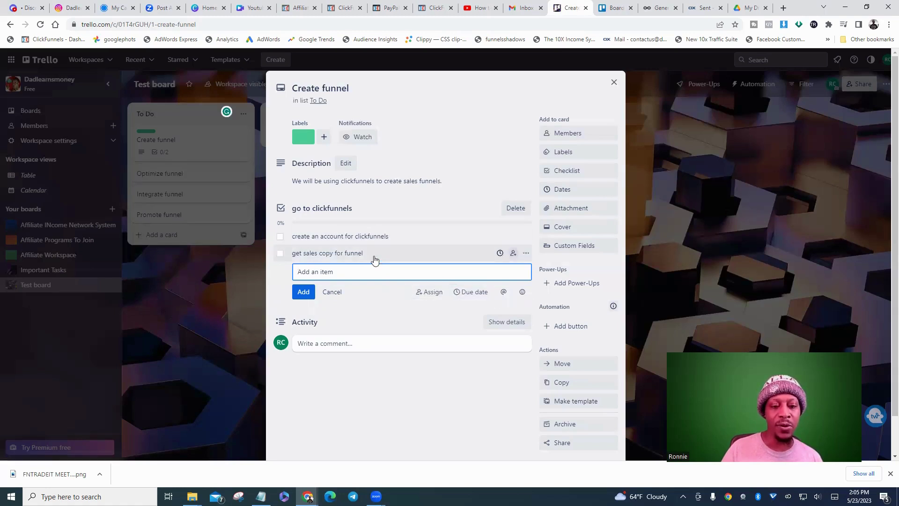
Examine the member assignment, due date and item action options of the two checklist items without changing them.
{"action": "left_click", "coordinate": [403, 294]}
{"action": "left_click", "coordinate": [401, 281]}
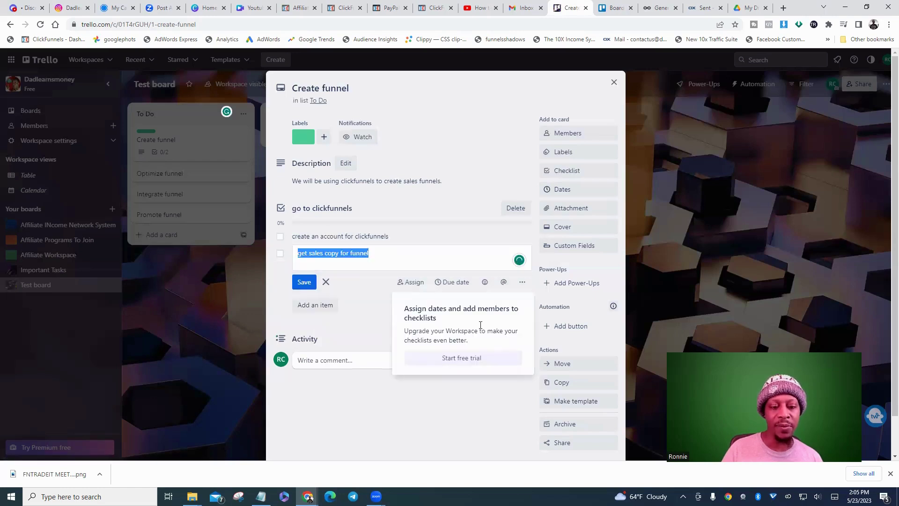
{"action": "left_click", "coordinate": [384, 306]}
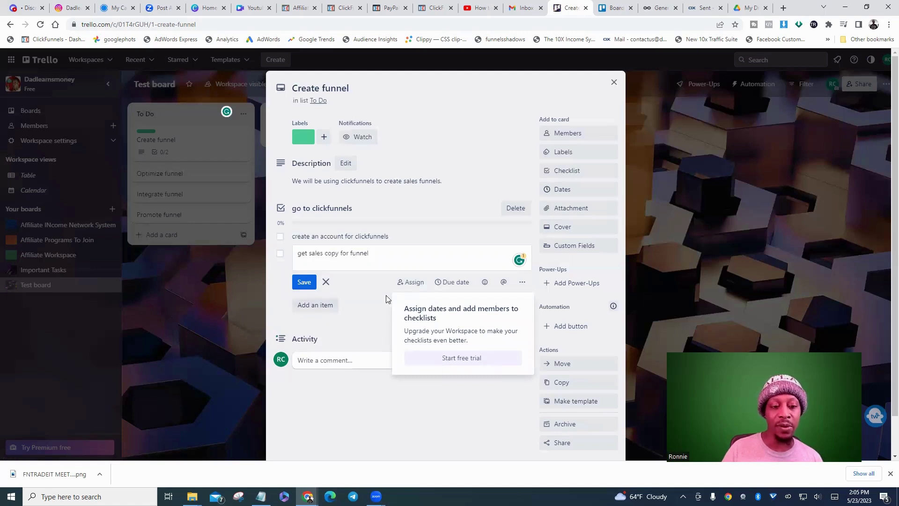
{"action": "key", "text": "Escape"}
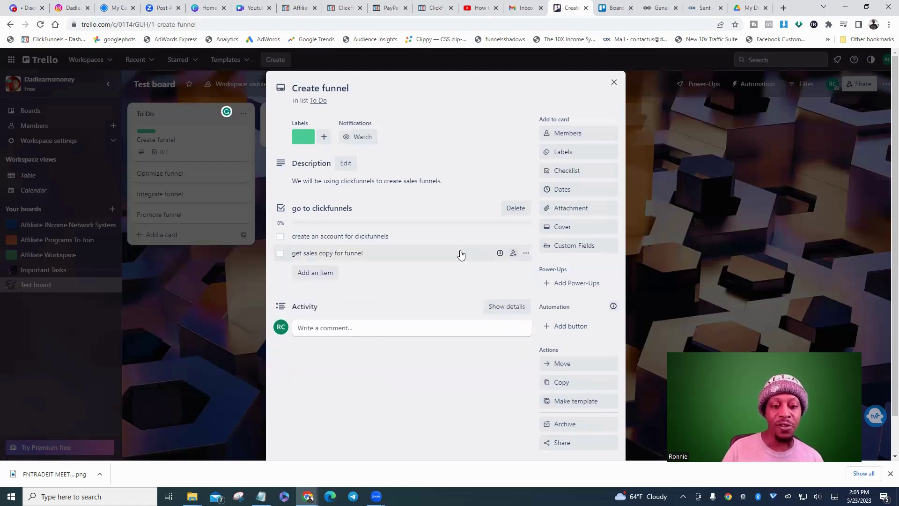
{"action": "left_click", "coordinate": [499, 254]}
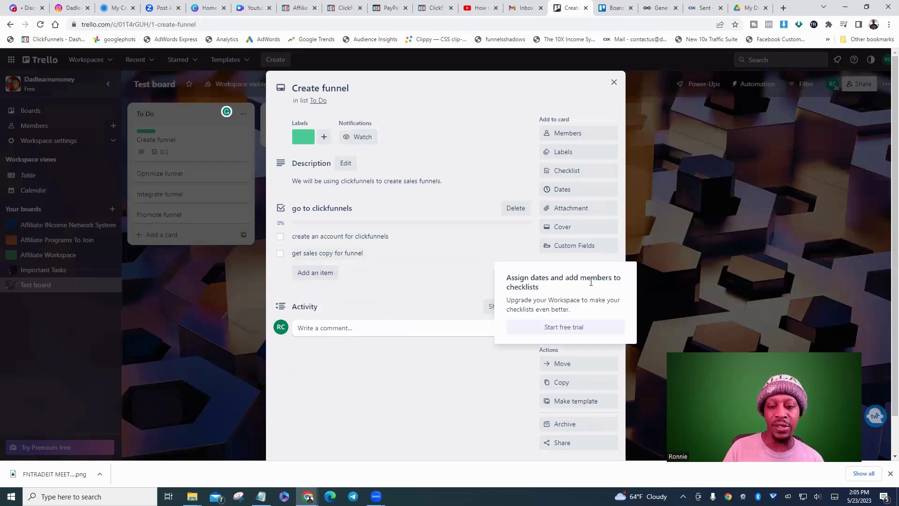
{"action": "left_click", "coordinate": [431, 293]}
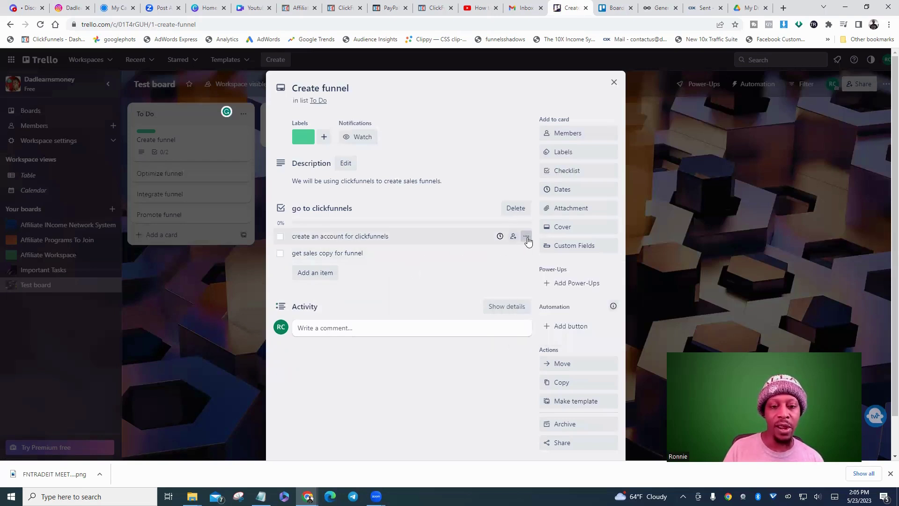
{"action": "left_click", "coordinate": [525, 238]}
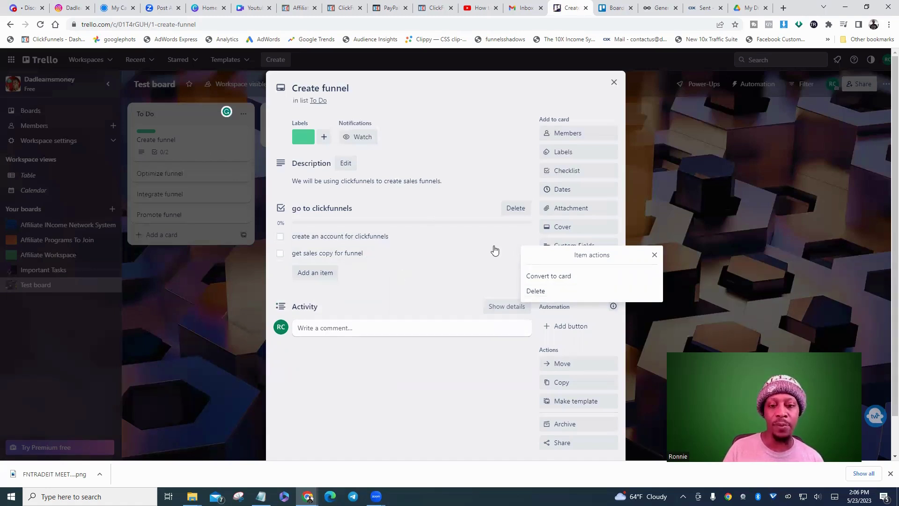
{"action": "left_click", "coordinate": [527, 217]}
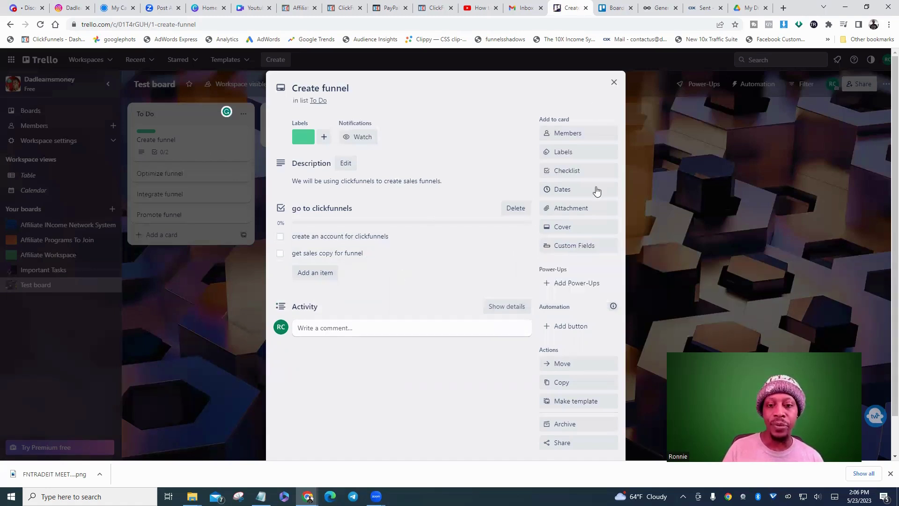
Review the "Create funnel" card's date settings and its available attachment sources.
{"action": "left_click", "coordinate": [564, 190]}
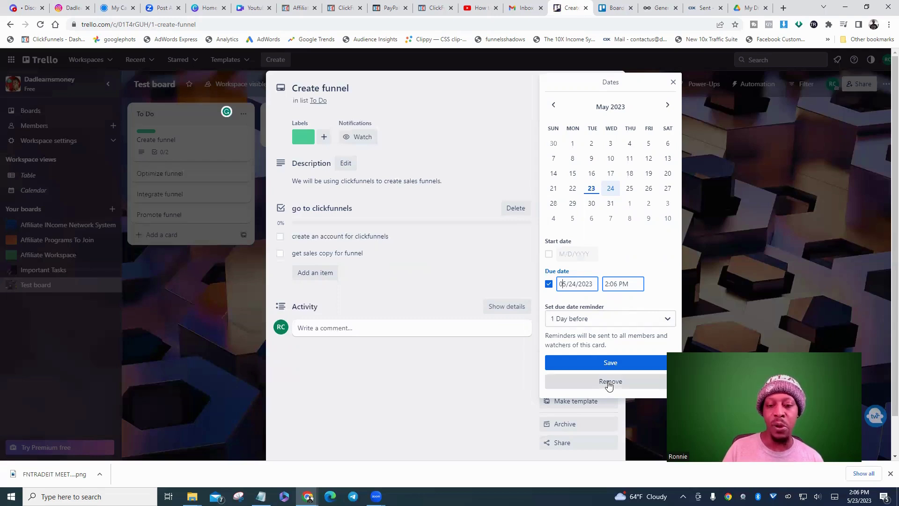
{"action": "left_click", "coordinate": [540, 239]}
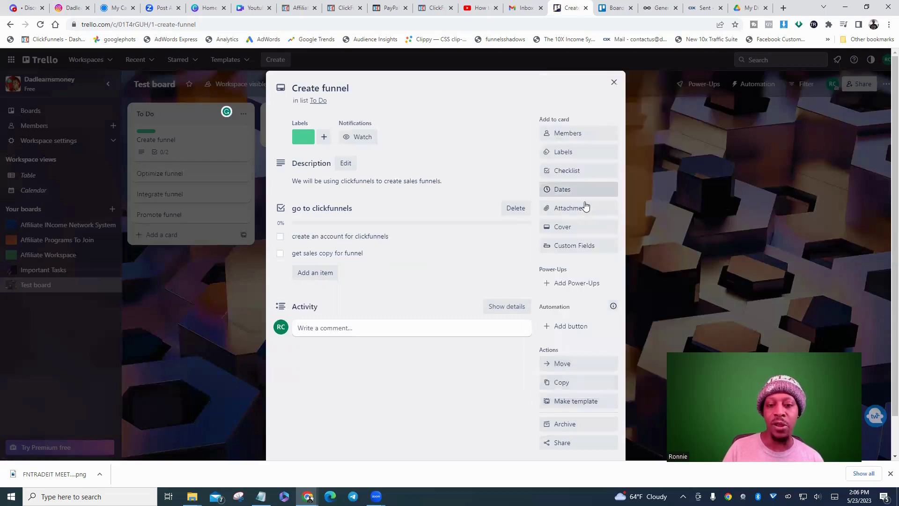
{"action": "left_click", "coordinate": [572, 206]}
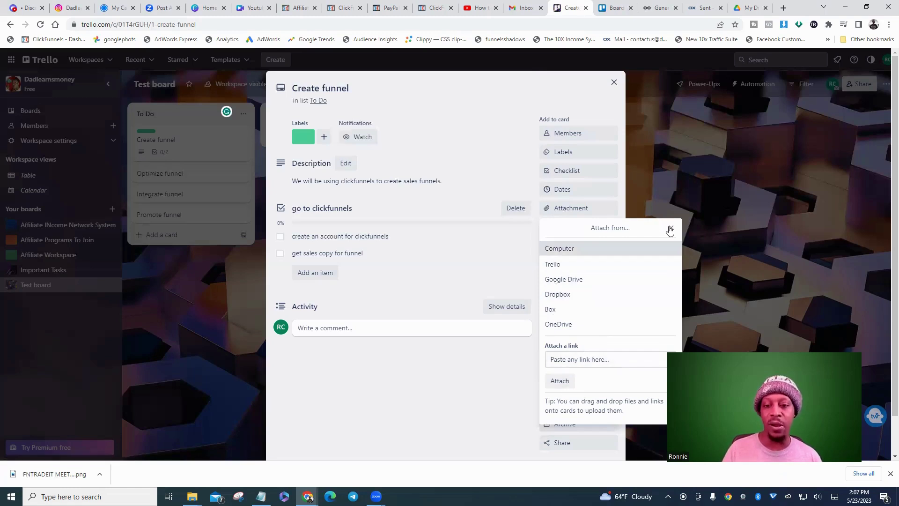
Review the "Create funnel" card's cover options and its custom fields preview without changing anything.
{"action": "key", "text": "Escape"}
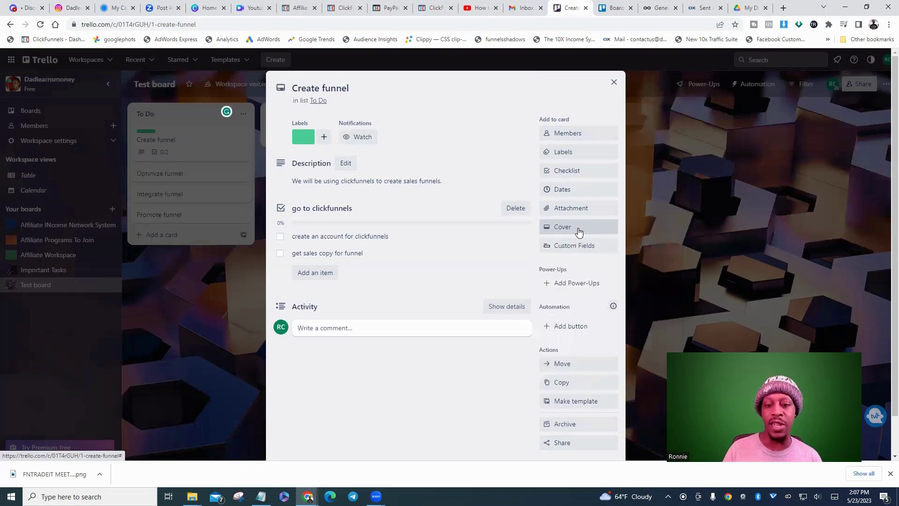
{"action": "left_click", "coordinate": [579, 232]}
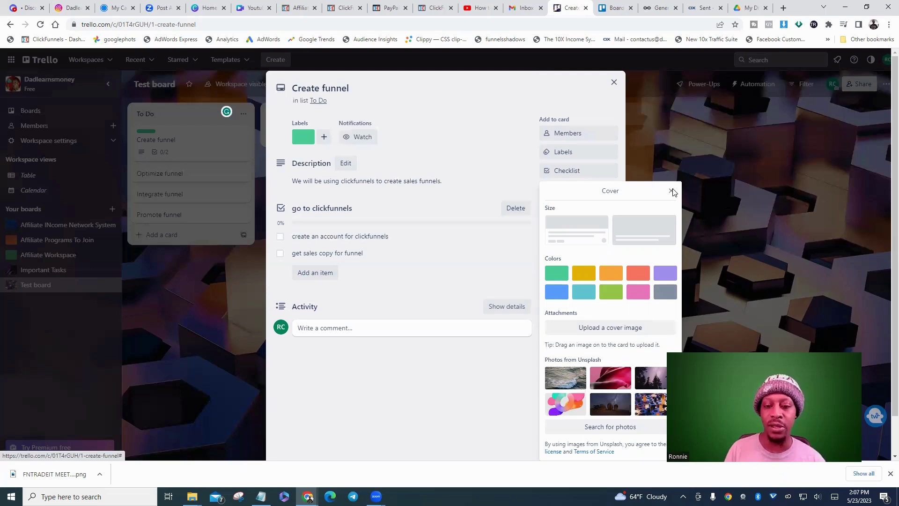
{"action": "key", "text": "Escape"}
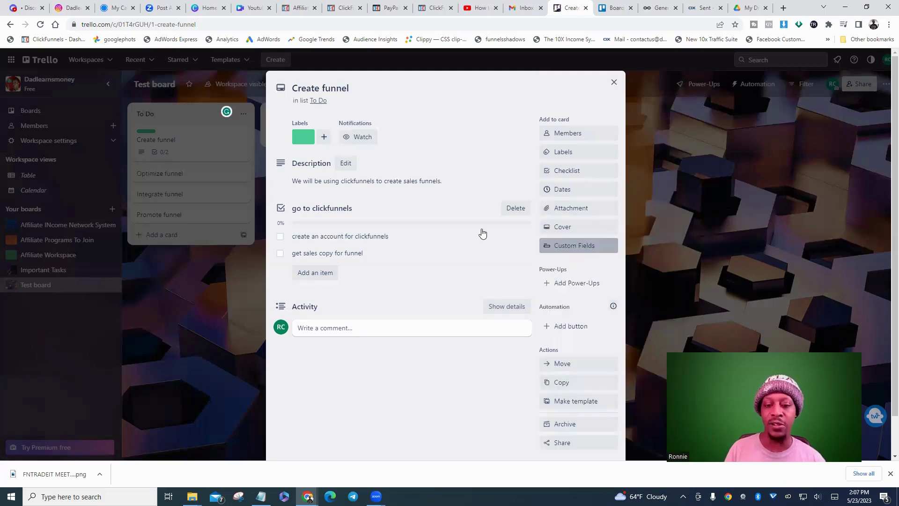
{"action": "left_click", "coordinate": [574, 246]}
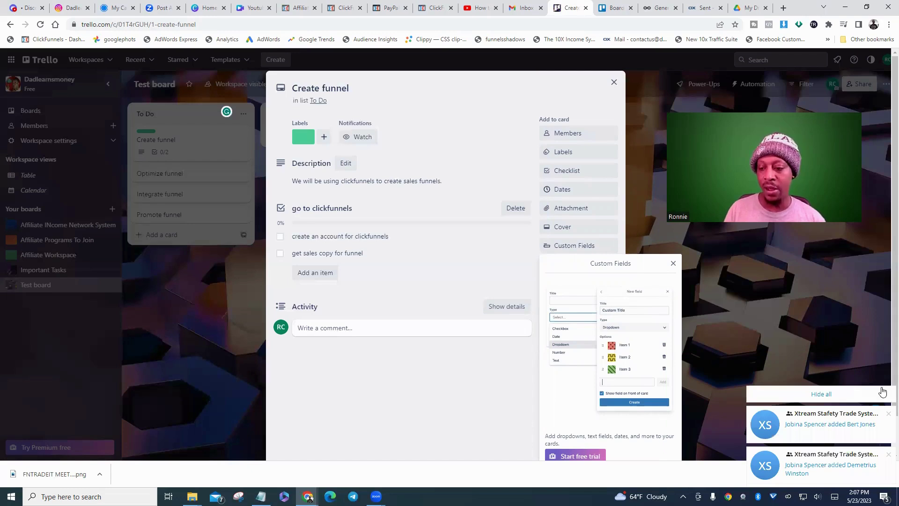
{"action": "left_click", "coordinate": [825, 395]}
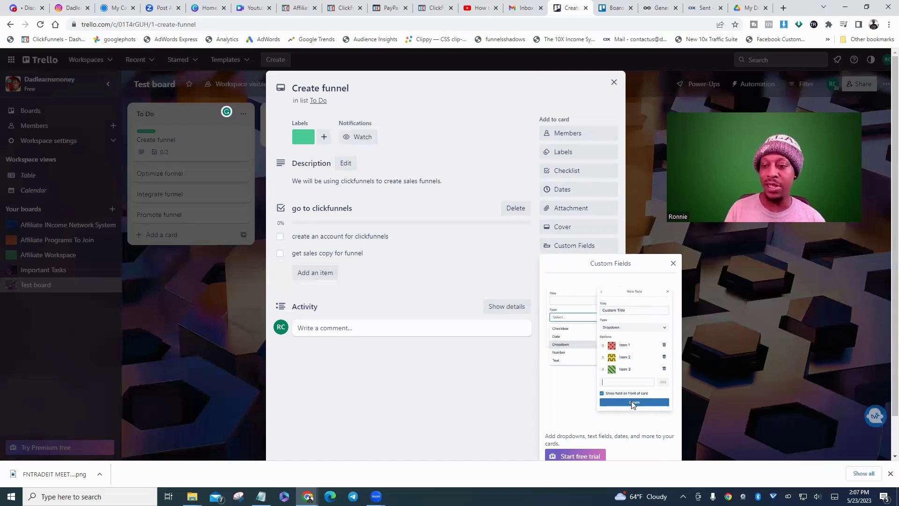
{"action": "left_click", "coordinate": [673, 263]}
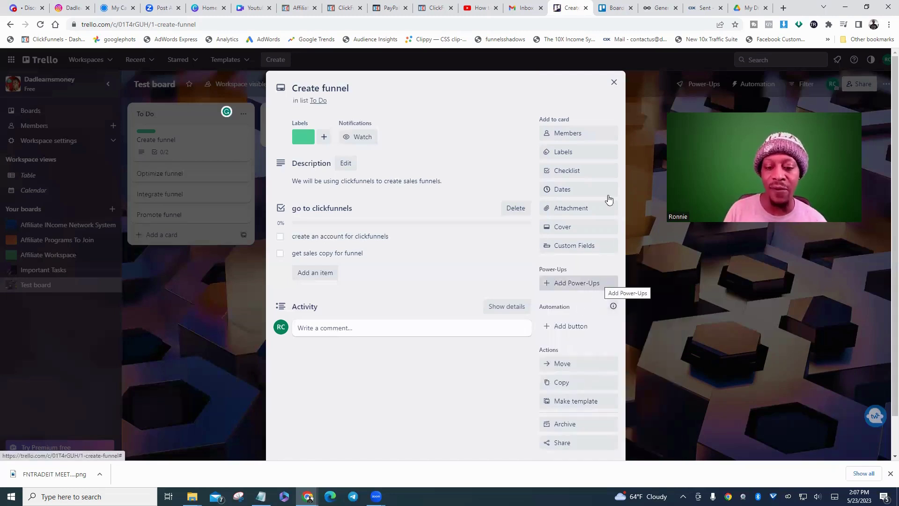
Browse the Power-Ups directory for the test board, examining the featured, integration and essential add-ons and the category list.
{"action": "left_click", "coordinate": [592, 282]}
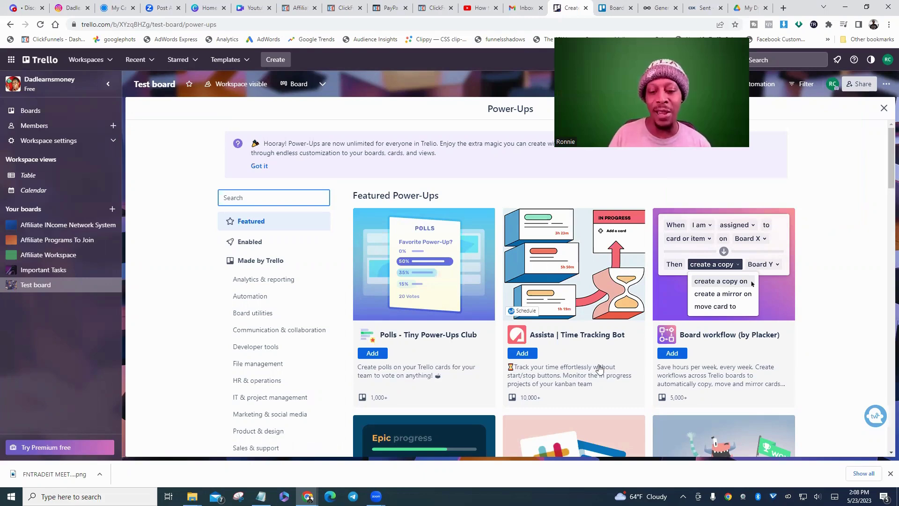
{"action": "scroll", "coordinate": [609, 318], "scroll_direction": "down", "scroll_amount": 3}
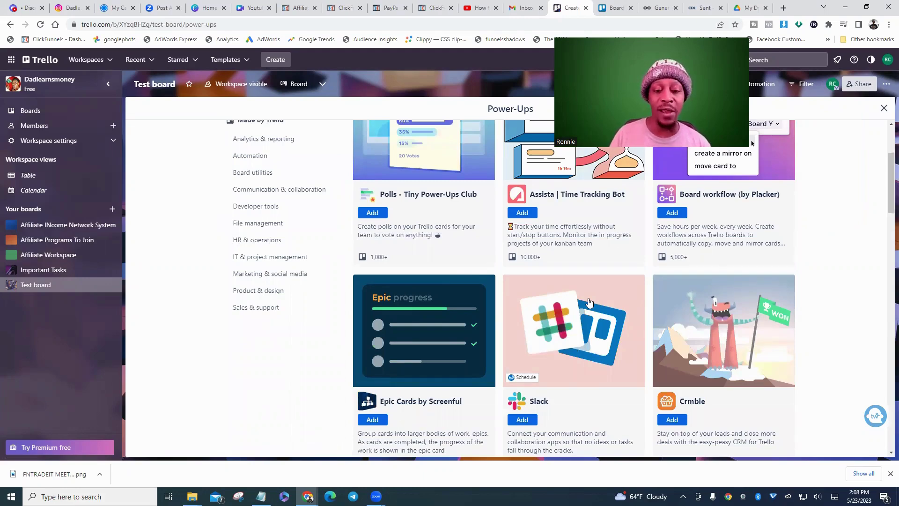
{"action": "scroll", "coordinate": [590, 311], "scroll_direction": "down", "scroll_amount": 1}
{"action": "scroll", "coordinate": [589, 311], "scroll_direction": "down", "scroll_amount": 9}
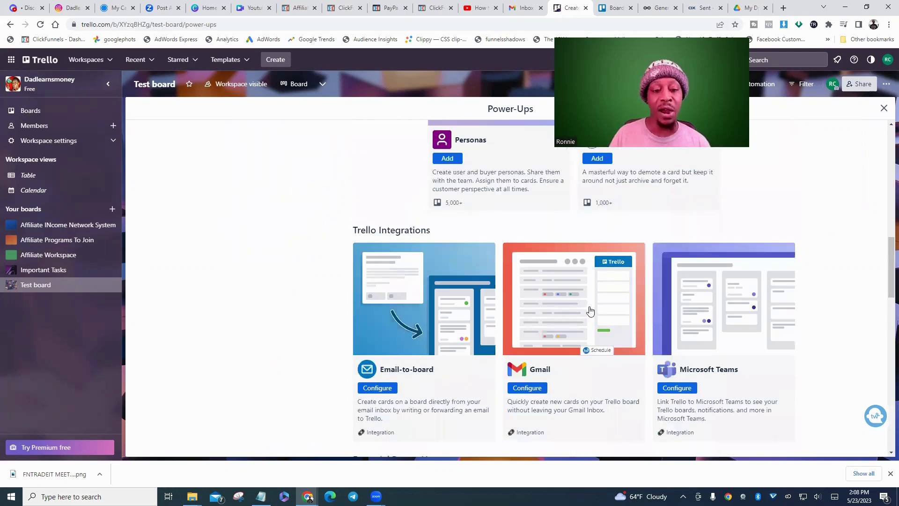
{"action": "scroll", "coordinate": [590, 311], "scroll_direction": "down", "scroll_amount": 2}
{"action": "scroll", "coordinate": [590, 311], "scroll_direction": "down", "scroll_amount": 7}
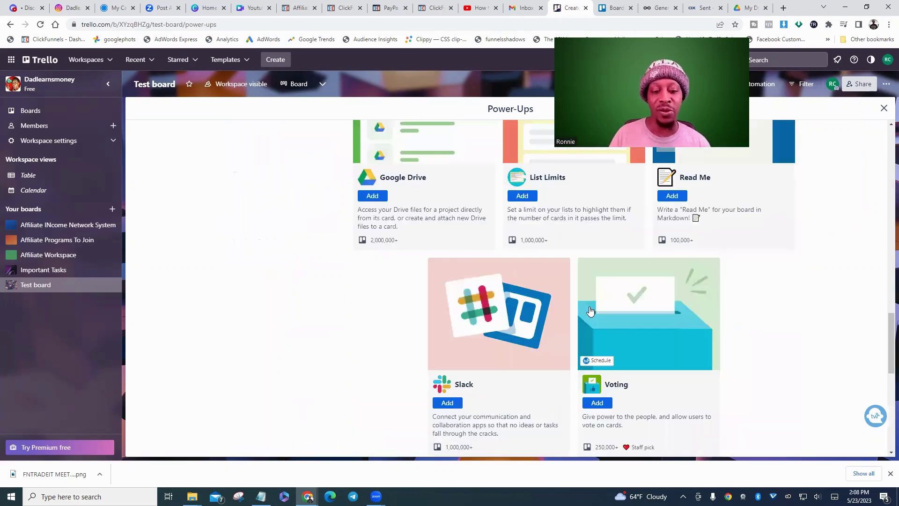
{"action": "scroll", "coordinate": [622, 306], "scroll_direction": "down", "scroll_amount": 4}
{"action": "scroll", "coordinate": [622, 305], "scroll_direction": "down", "scroll_amount": 4}
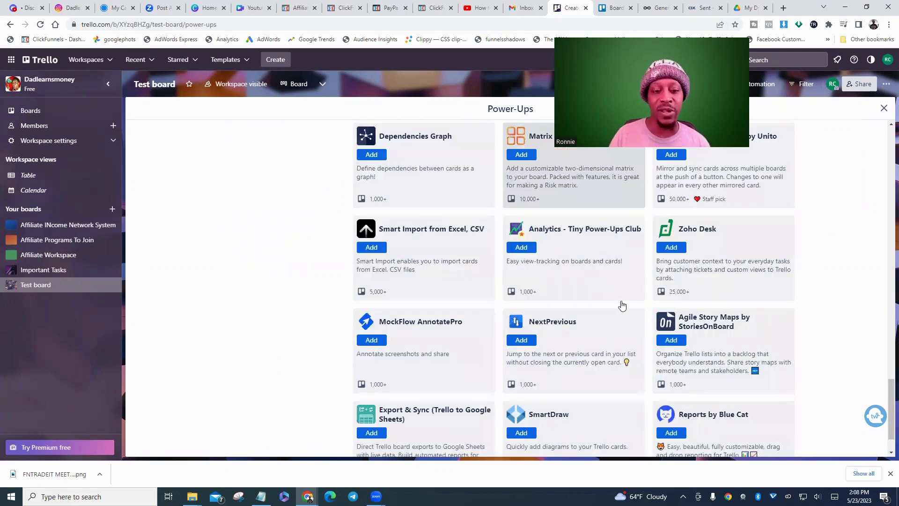
{"action": "scroll", "coordinate": [622, 306], "scroll_direction": "down", "scroll_amount": 1}
{"action": "scroll", "coordinate": [621, 305], "scroll_direction": "up", "scroll_amount": 12}
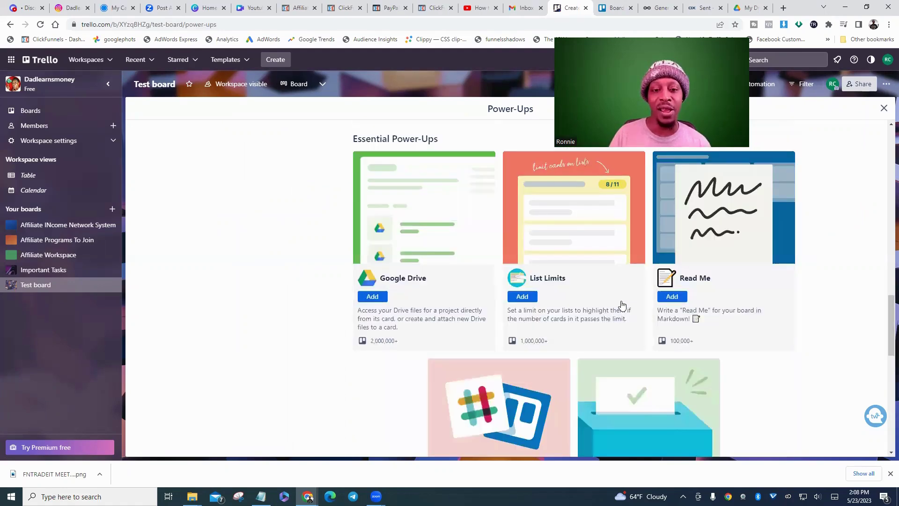
{"action": "scroll", "coordinate": [622, 306], "scroll_direction": "up", "scroll_amount": 10}
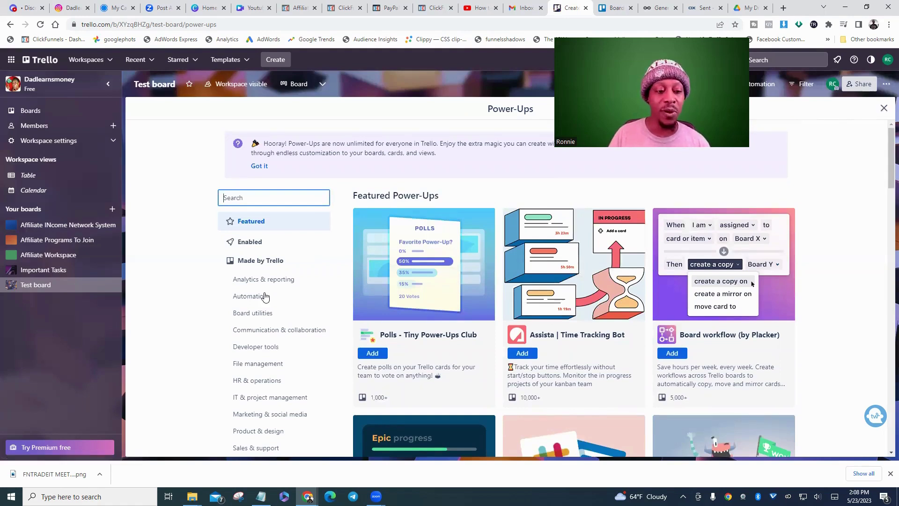
{"action": "scroll", "coordinate": [277, 234], "scroll_direction": "down", "scroll_amount": 1}
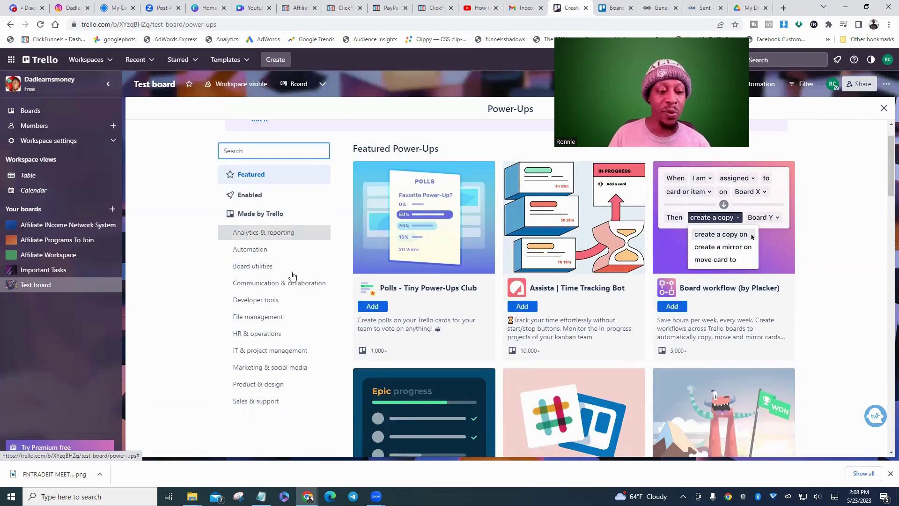
{"action": "scroll", "coordinate": [281, 310], "scroll_direction": "down", "scroll_amount": 2}
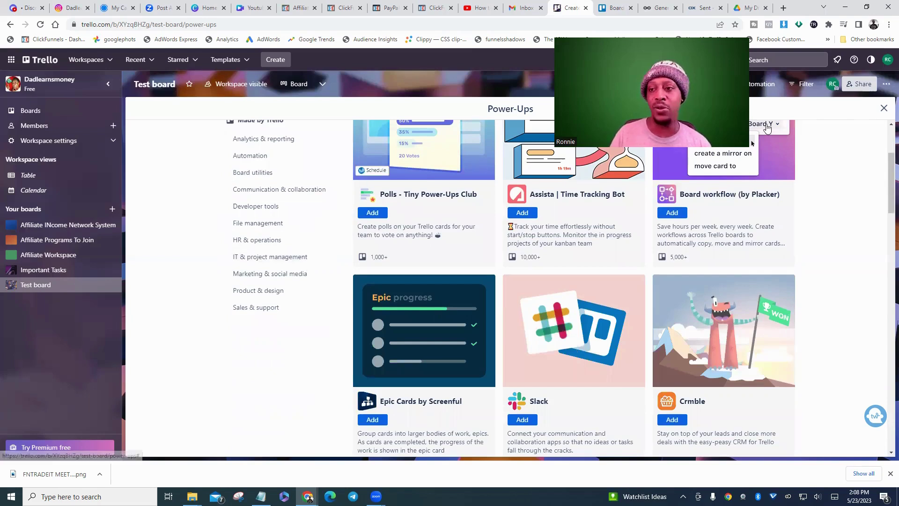
{"action": "left_click", "coordinate": [883, 113]}
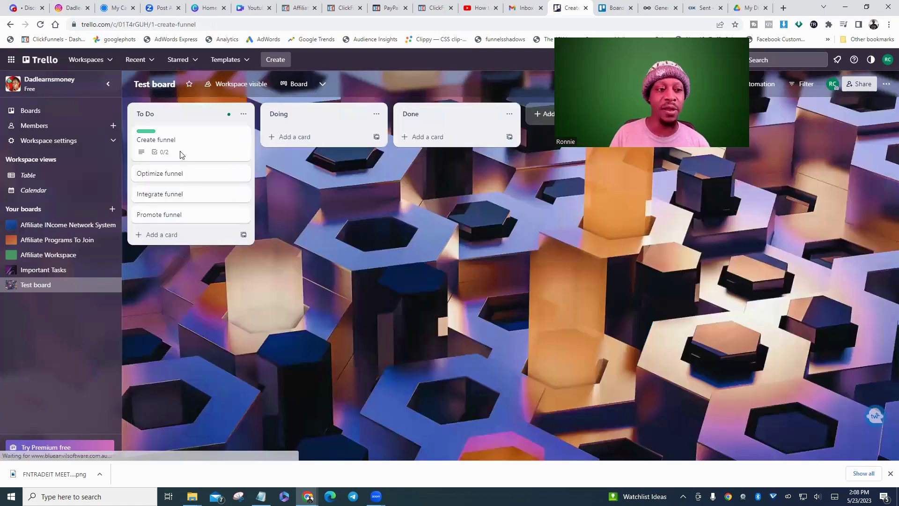
Reopen the "Create funnel" card and view the templates available for an automation button.
{"action": "left_click", "coordinate": [172, 140]}
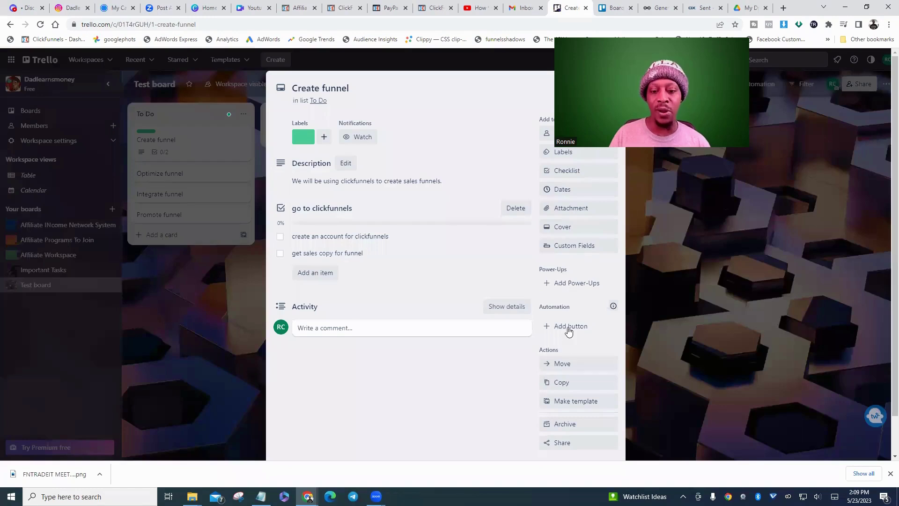
{"action": "scroll", "coordinate": [568, 280], "scroll_direction": "down", "scroll_amount": 1}
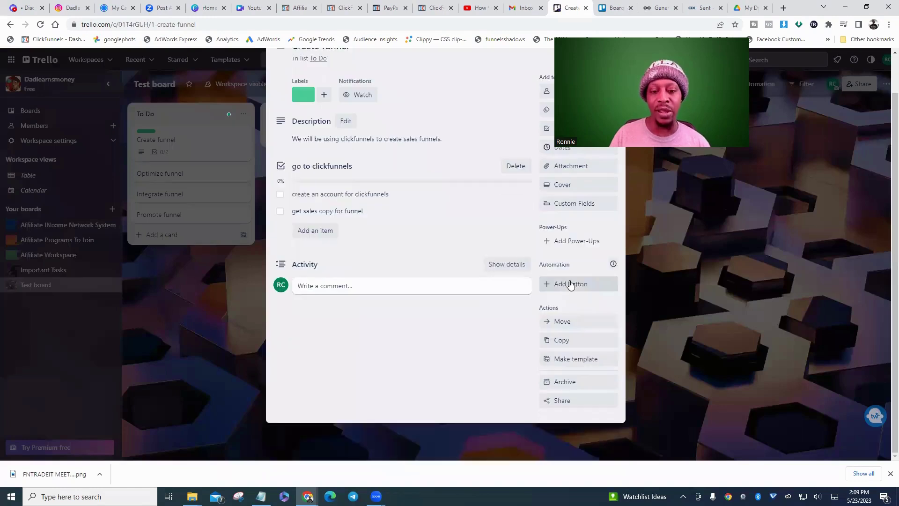
{"action": "left_click", "coordinate": [567, 284]}
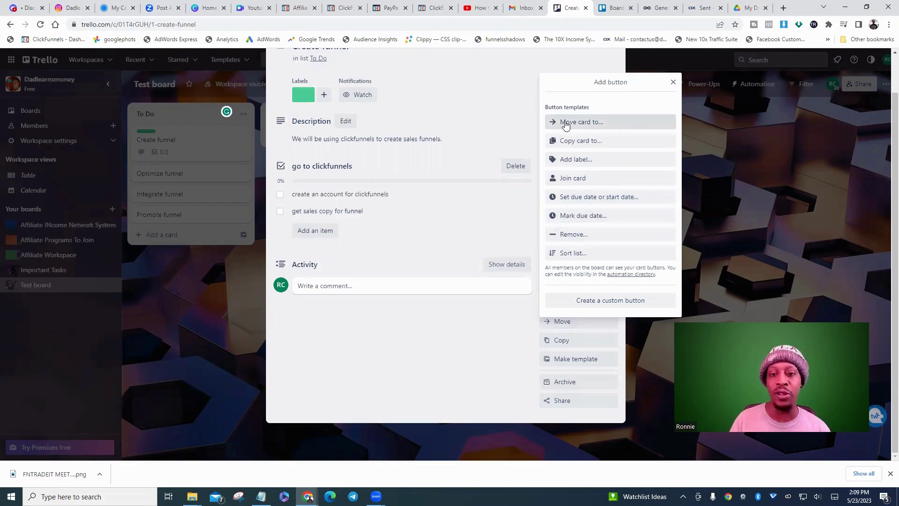
{"action": "left_click", "coordinate": [600, 123]}
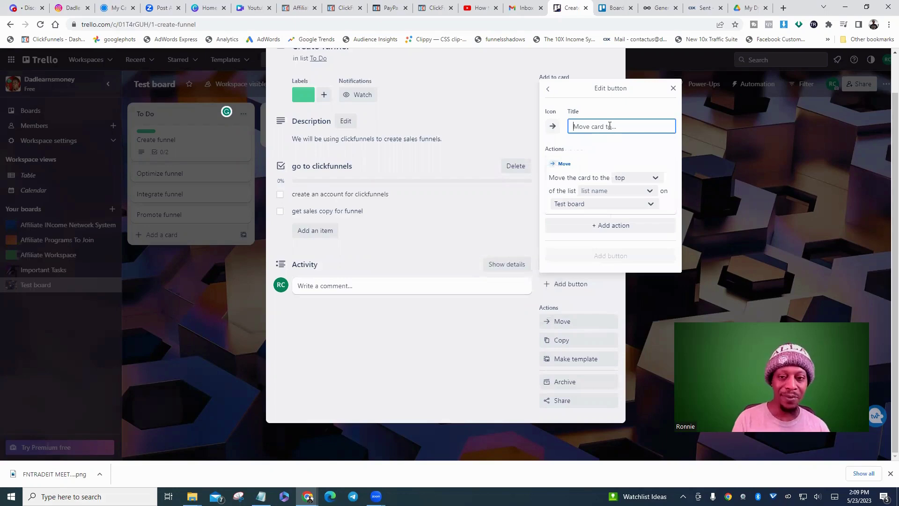
{"action": "type", "text": "Move Card "}
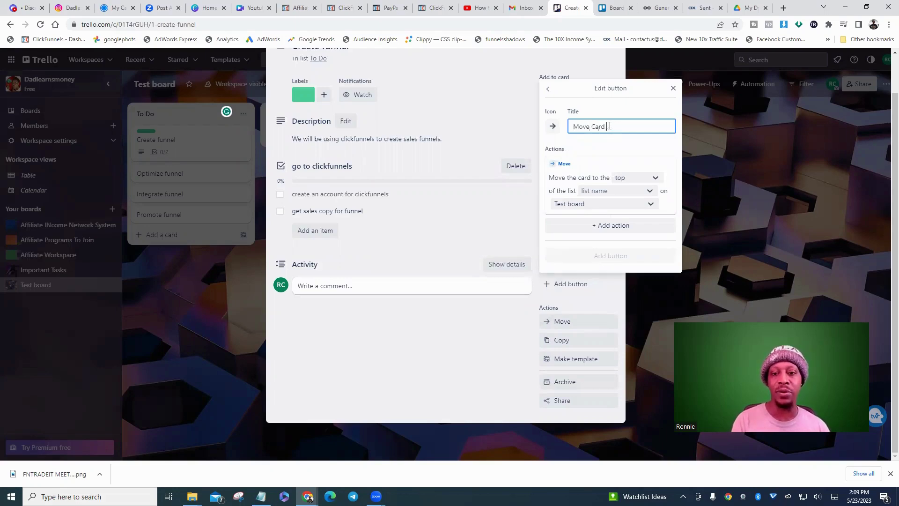
{"action": "type", "text": "to the"}
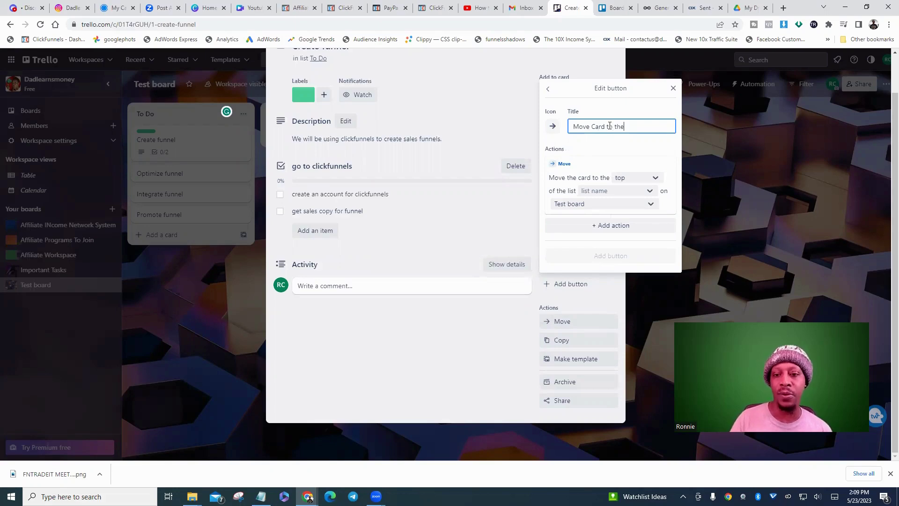
{"action": "left_click", "coordinate": [657, 178]}
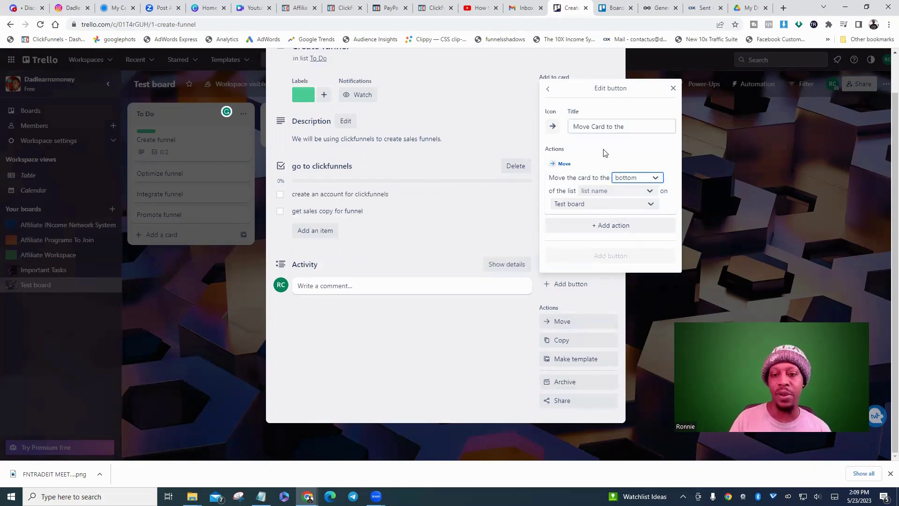
{"action": "left_click", "coordinate": [619, 227]}
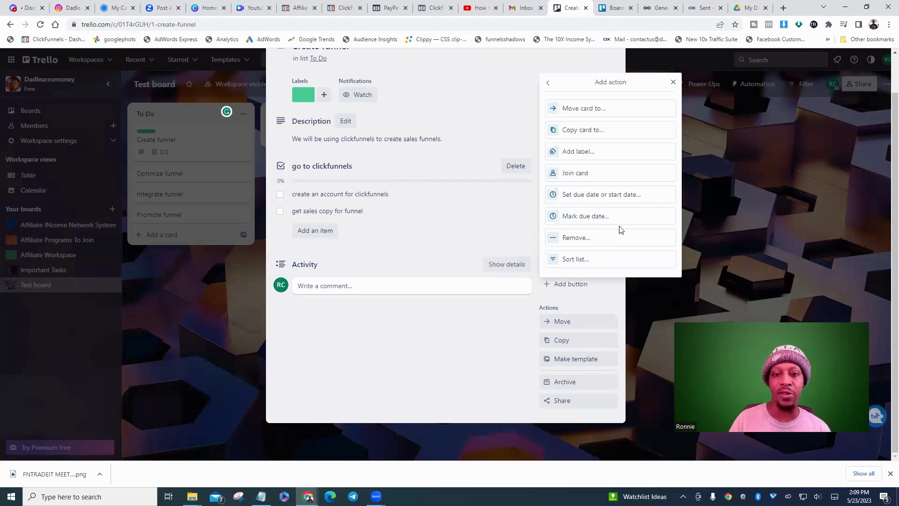
{"action": "left_click", "coordinate": [609, 131]}
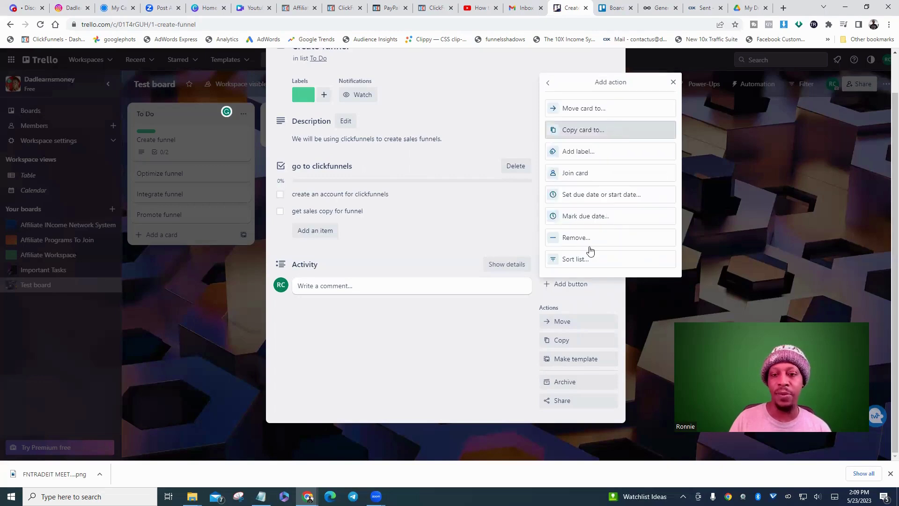
{"action": "left_click", "coordinate": [672, 83]}
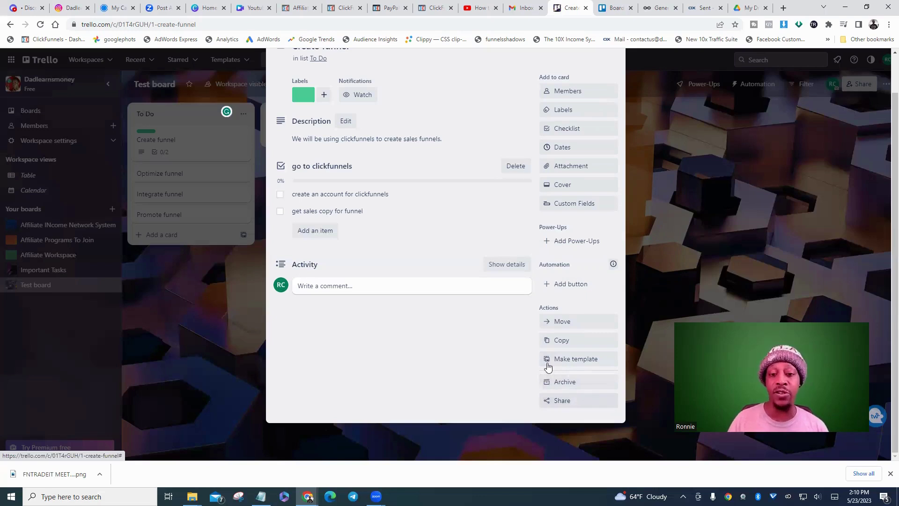
{"action": "scroll", "coordinate": [484, 315], "scroll_direction": "up", "scroll_amount": 1}
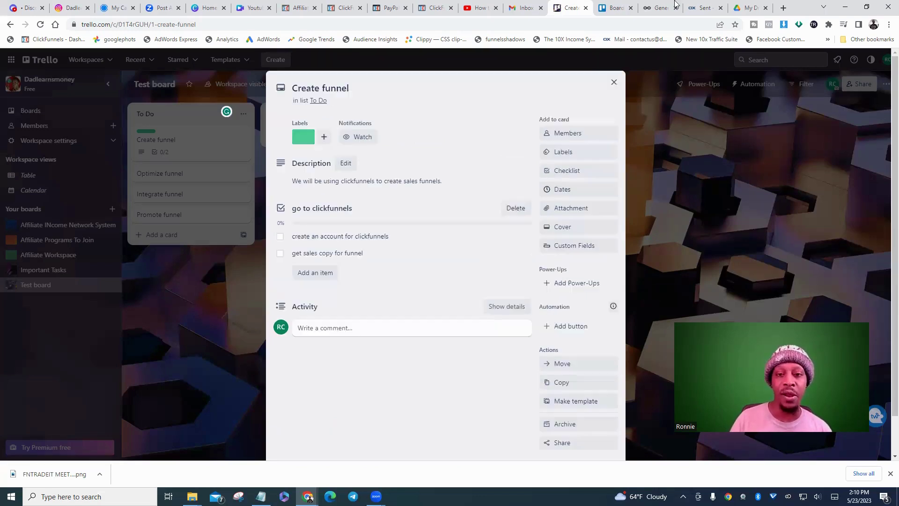
{"action": "left_click", "coordinate": [616, 84]}
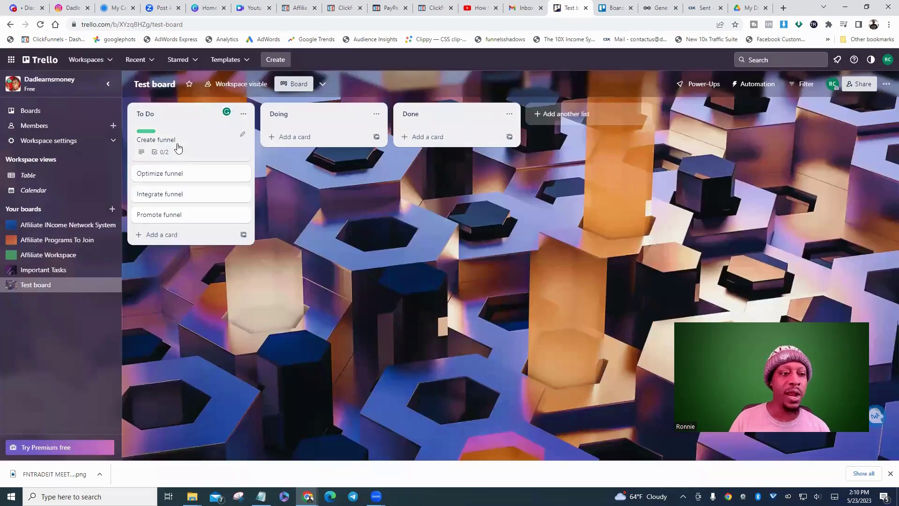
Mark the "create an account for clickfunnels" checklist item on the "Create funnel" card as complete and return to the board.
{"action": "left_click", "coordinate": [178, 148]}
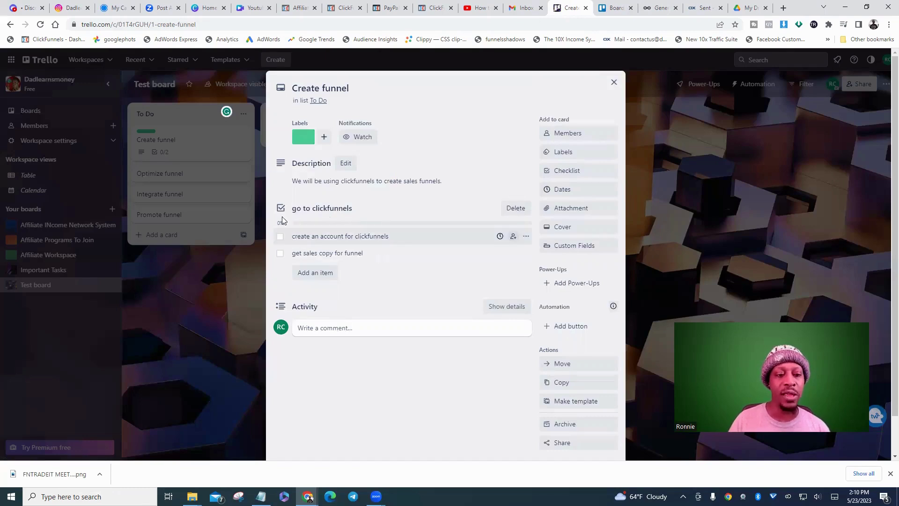
{"action": "left_click", "coordinate": [280, 239]}
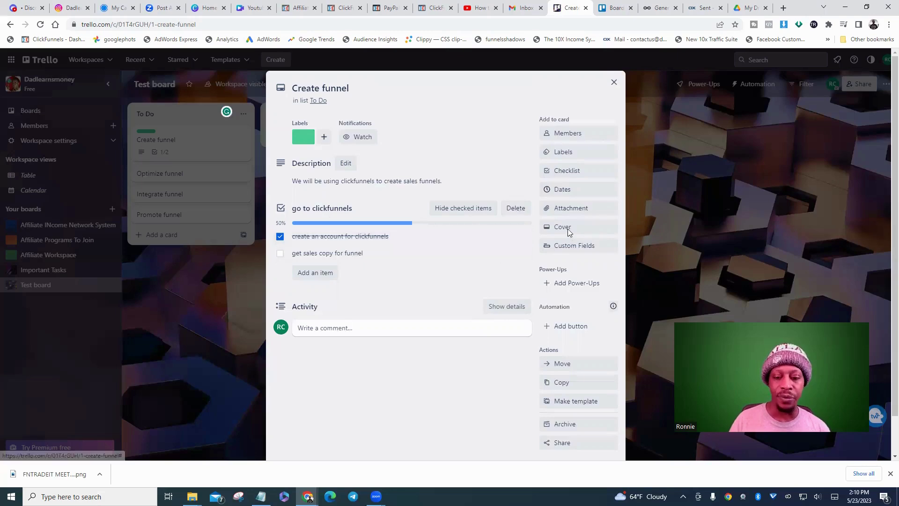
{"action": "scroll", "coordinate": [592, 128], "scroll_direction": "down", "scroll_amount": 1}
{"action": "scroll", "coordinate": [604, 103], "scroll_direction": "up", "scroll_amount": 1}
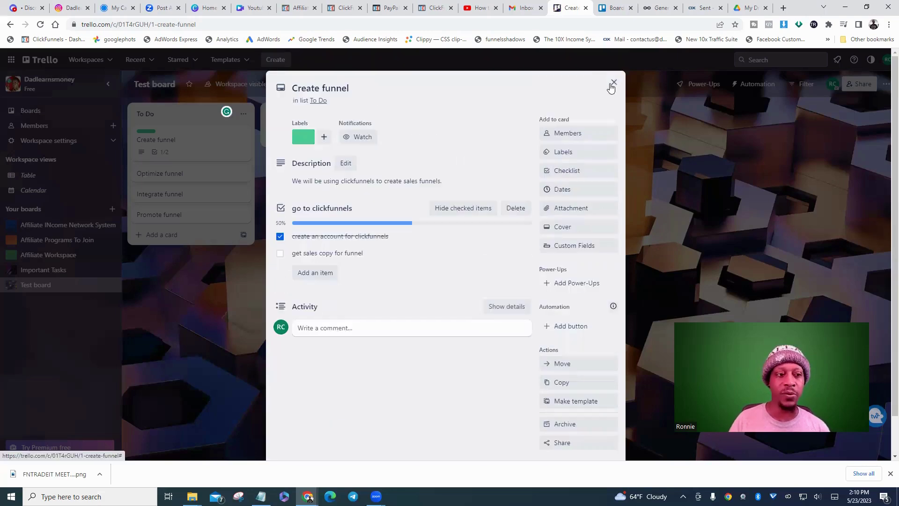
{"action": "left_click", "coordinate": [612, 84]}
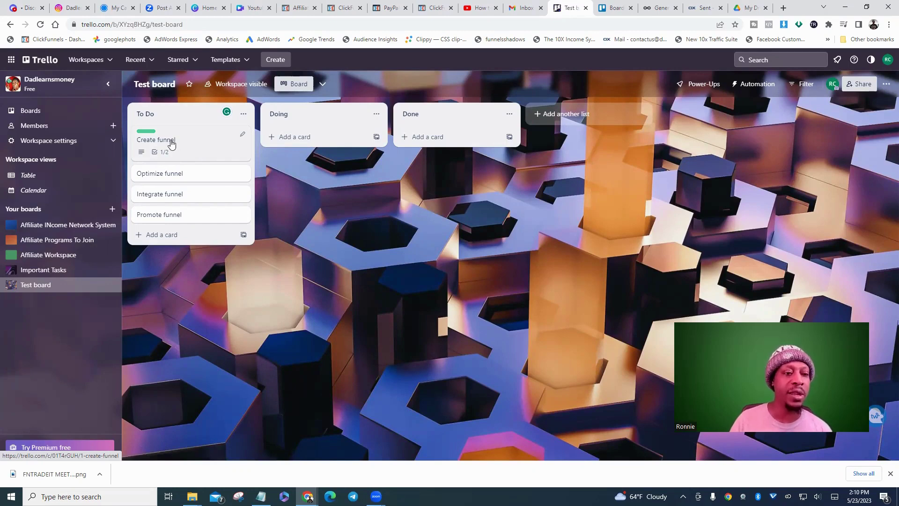
Move the "Create funnel" card from the "To Do" list to the "Doing" list.
{"action": "left_click", "coordinate": [171, 144]}
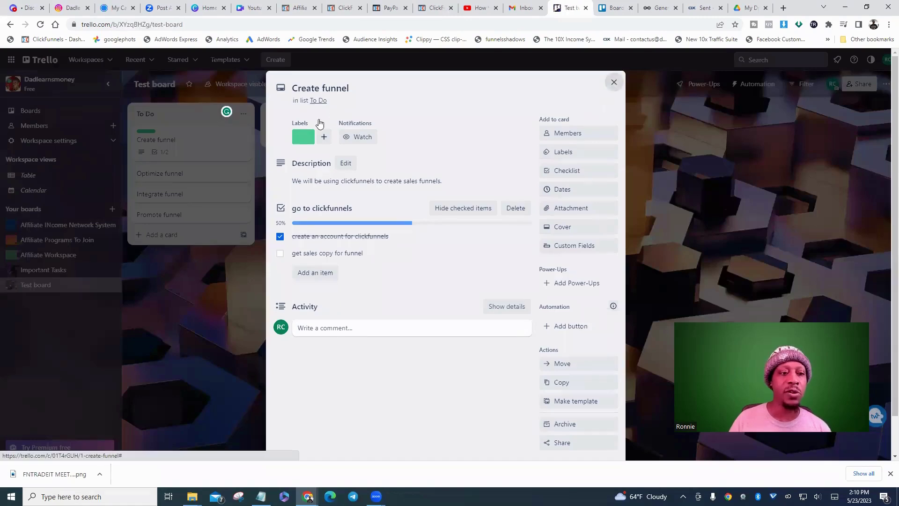
{"action": "left_click", "coordinate": [174, 125]}
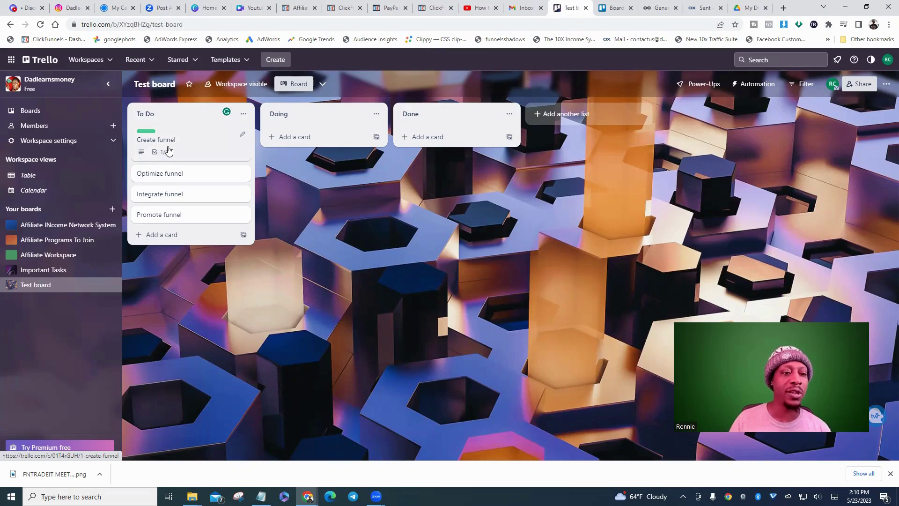
{"action": "left_click_drag", "start_coordinate": [285, 117], "coordinate": [307, 147]}
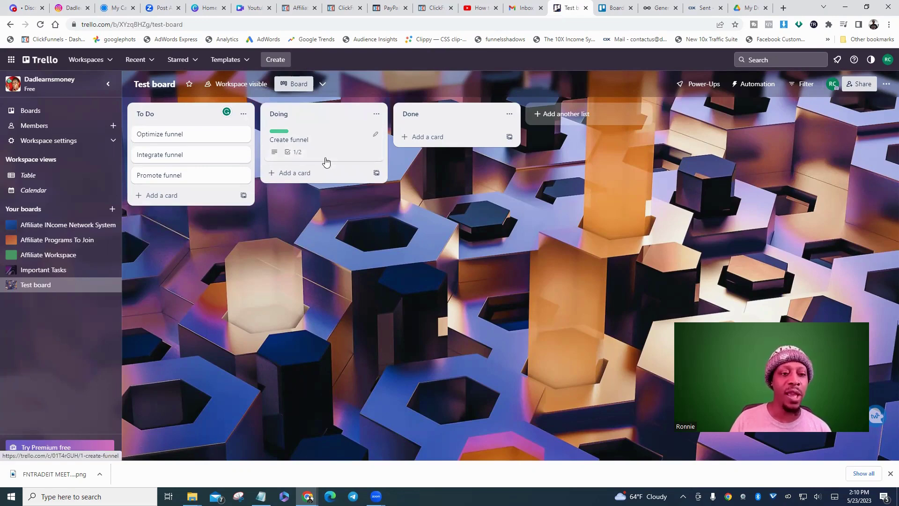
Move the "Create funnel" card from the "Doing" list to the "Done" list.
{"action": "left_click_drag", "start_coordinate": [452, 126], "coordinate": [477, 189]}
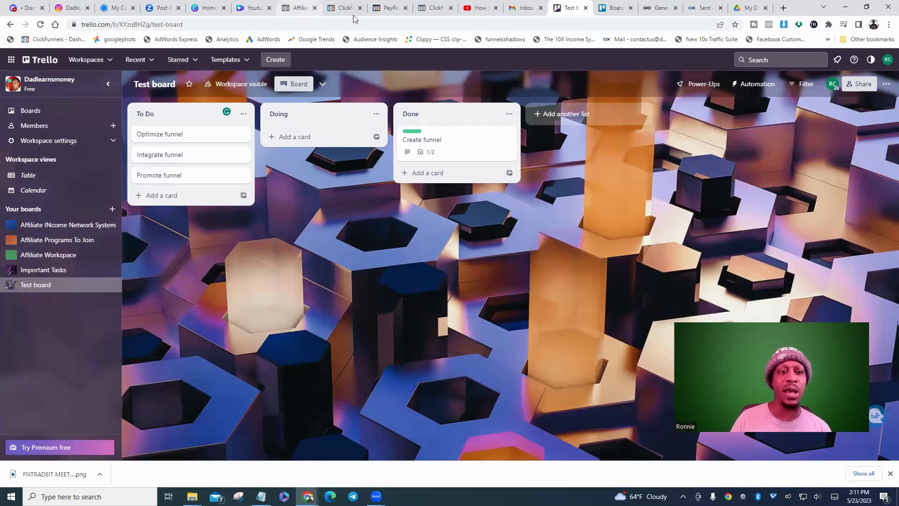
Switch to the Affiliate Income Network System membership area and view the lessons under the system overview and Resources sections, collapsing each after viewing.
{"action": "left_click", "coordinate": [300, 7]}
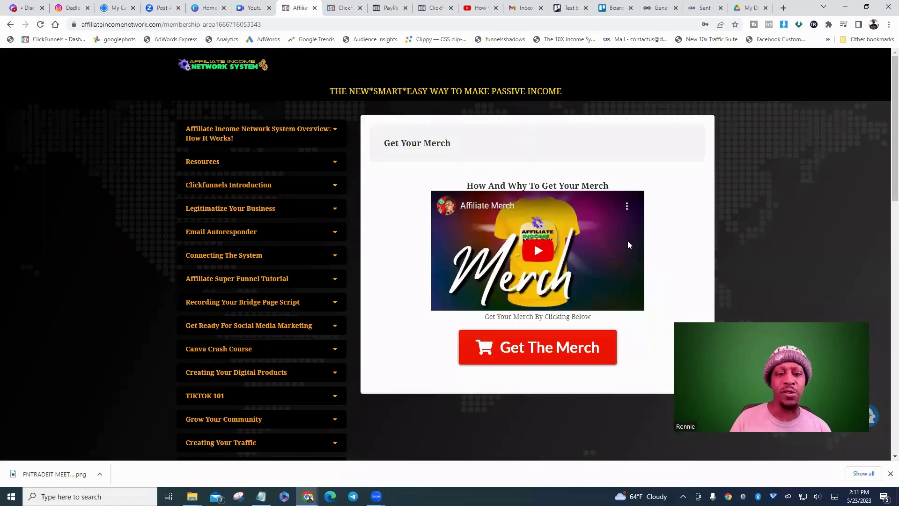
{"action": "scroll", "coordinate": [300, 137], "scroll_direction": "down", "scroll_amount": 2}
{"action": "scroll", "coordinate": [307, 115], "scroll_direction": "up", "scroll_amount": 2}
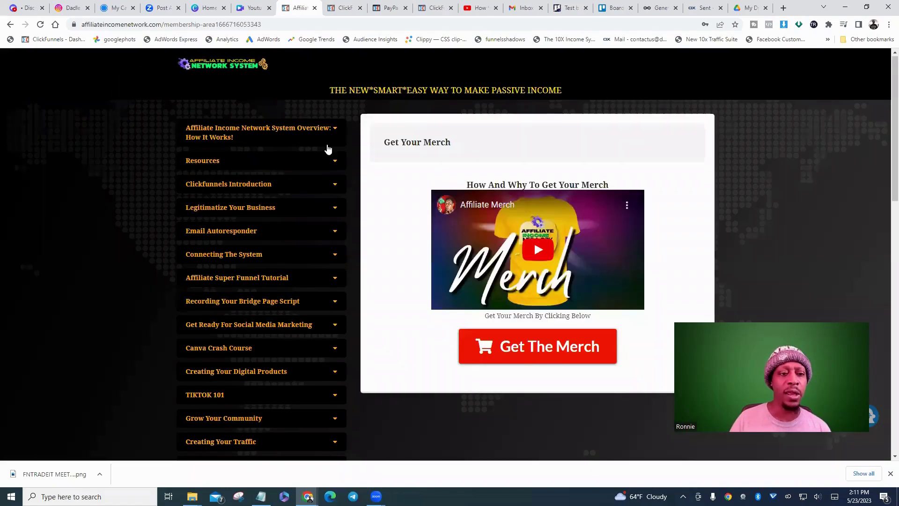
{"action": "left_click", "coordinate": [323, 137]}
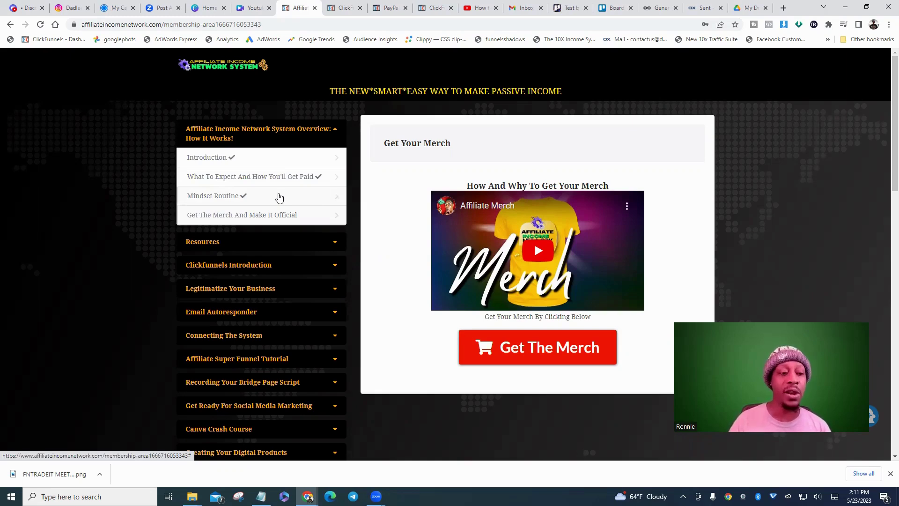
{"action": "left_click", "coordinate": [333, 131]}
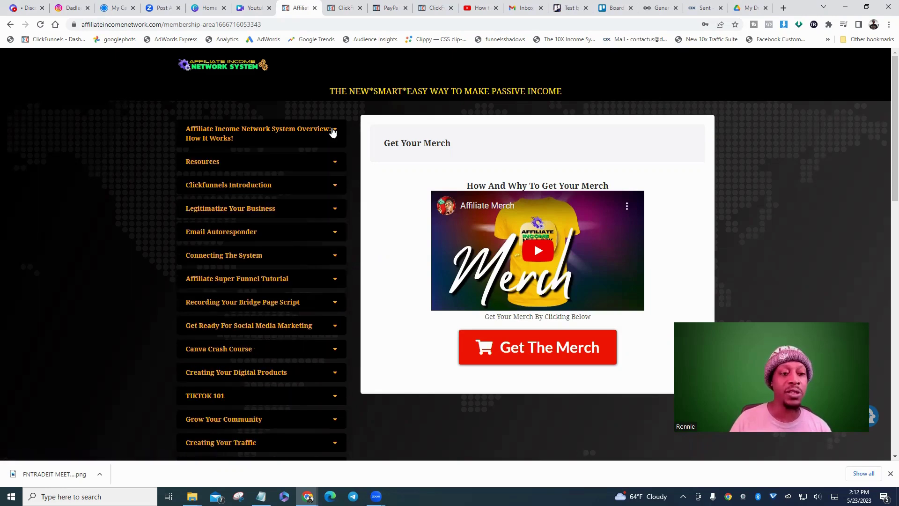
{"action": "left_click", "coordinate": [302, 163]}
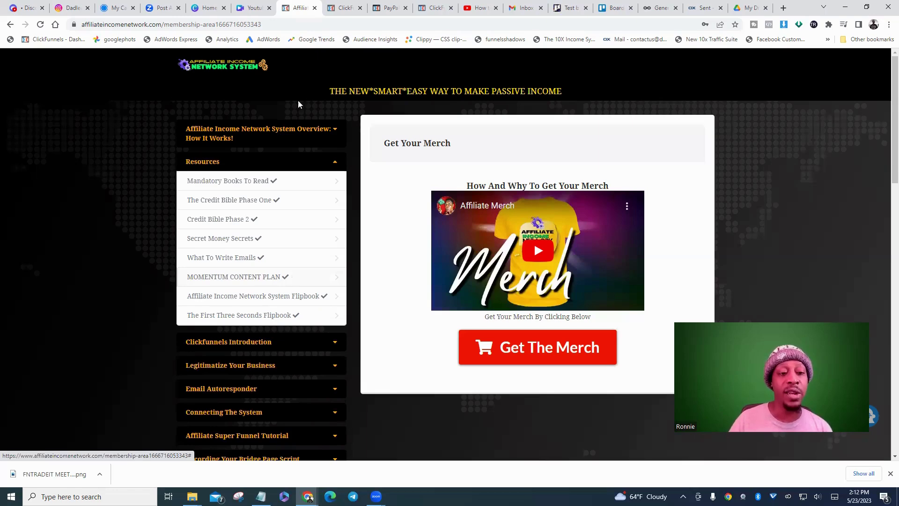
{"action": "left_click", "coordinate": [334, 162]}
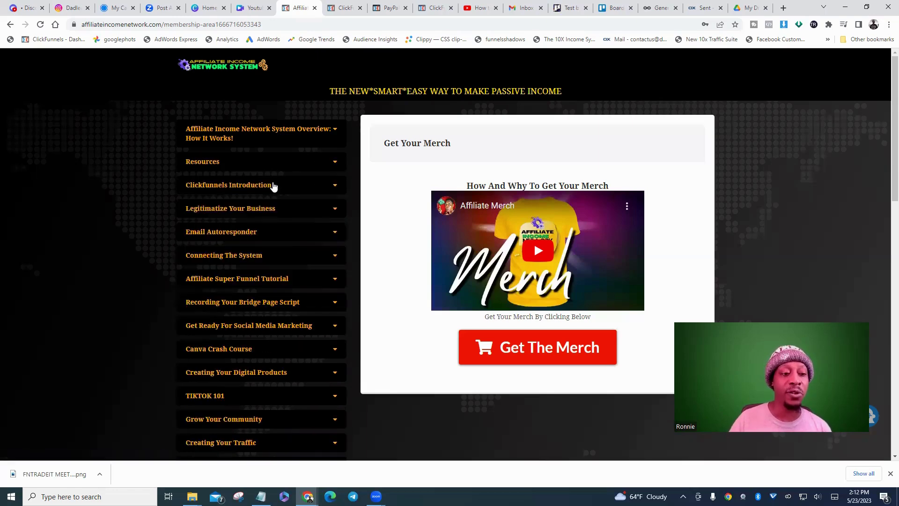
Open the "Creating Your Clickfunnels Account" lesson in the Clickfunnels Introduction section and look through its page.
{"action": "left_click", "coordinate": [295, 186]}
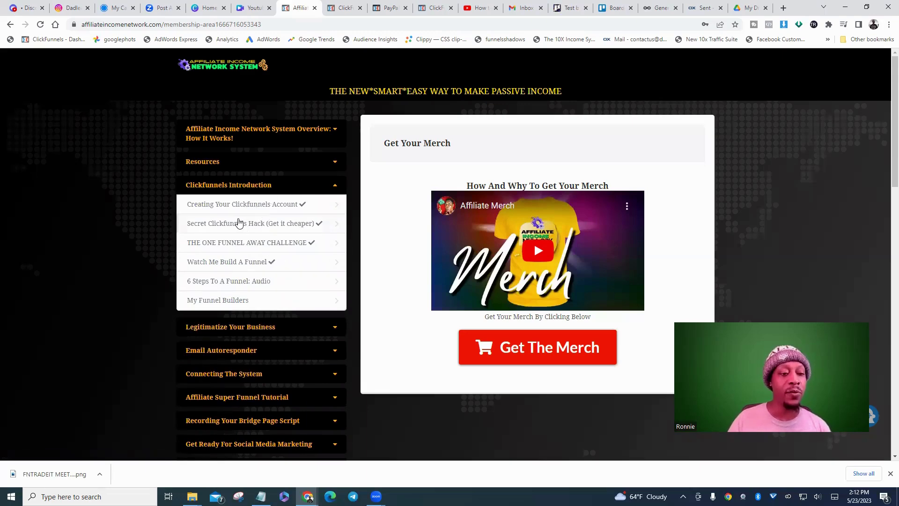
{"action": "left_click", "coordinate": [271, 204]}
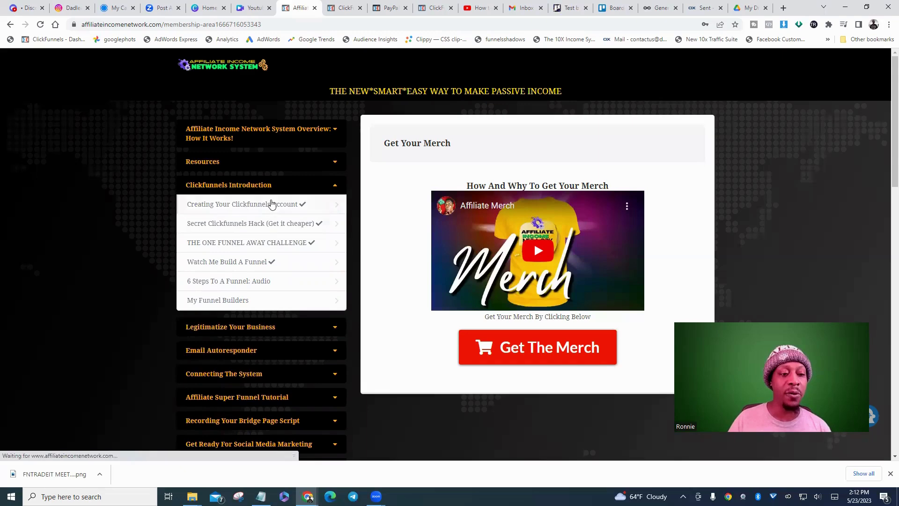
{"action": "scroll", "coordinate": [556, 222], "scroll_direction": "down", "scroll_amount": 3}
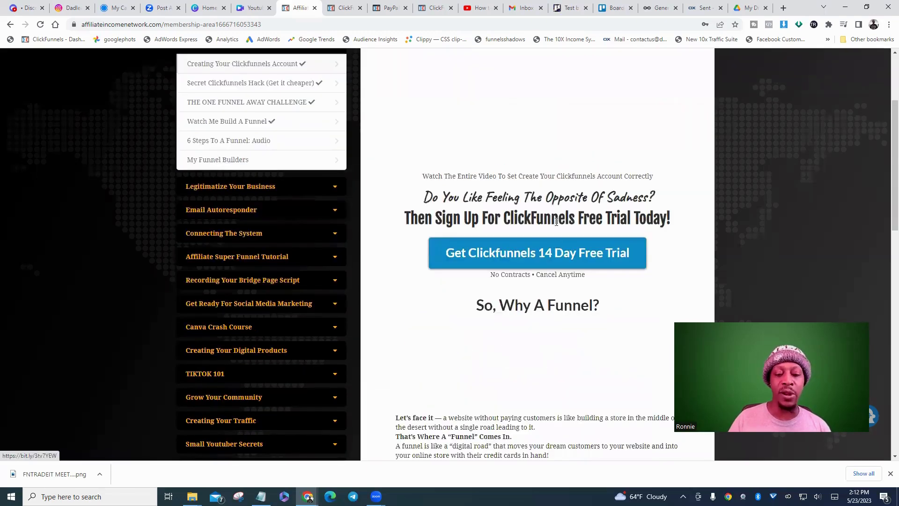
{"action": "scroll", "coordinate": [474, 245], "scroll_direction": "up", "scroll_amount": 3}
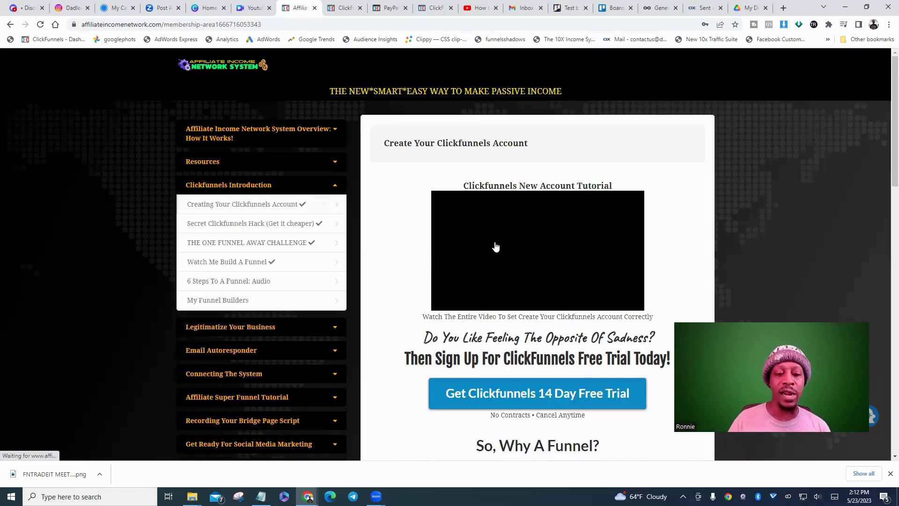